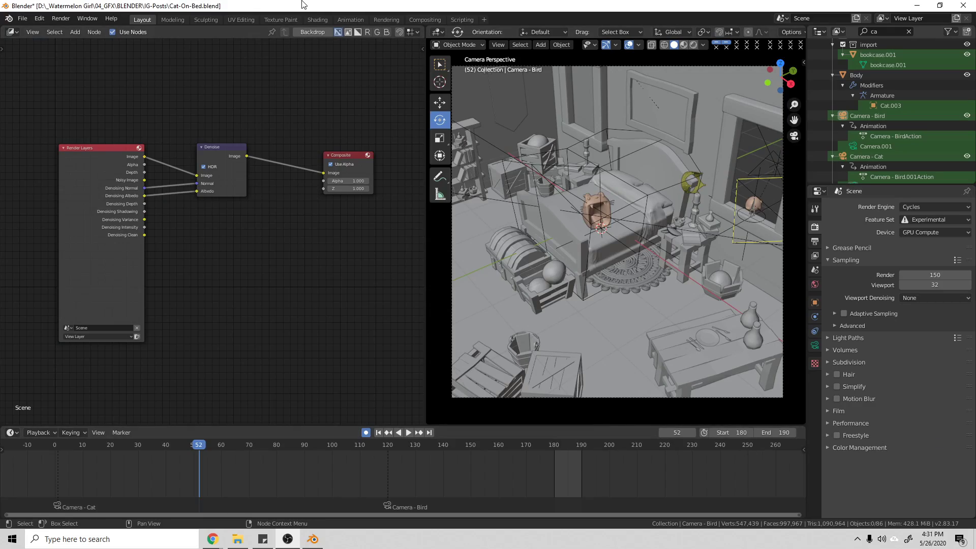
Enable the Denoising Data pass in View Layer Passes and zoom in on the Denoise node
middle_click_drag(229, 259, 235, 247)
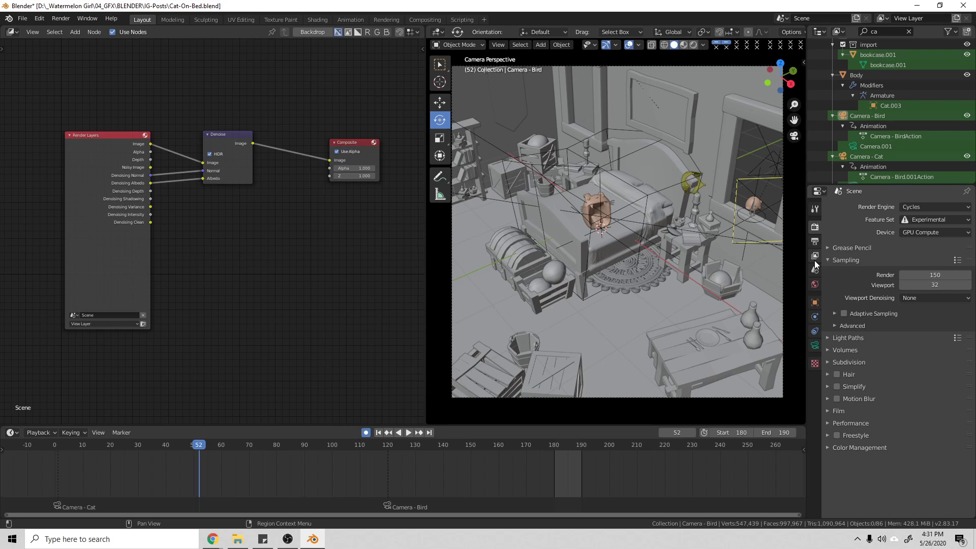
left_click(815, 242)
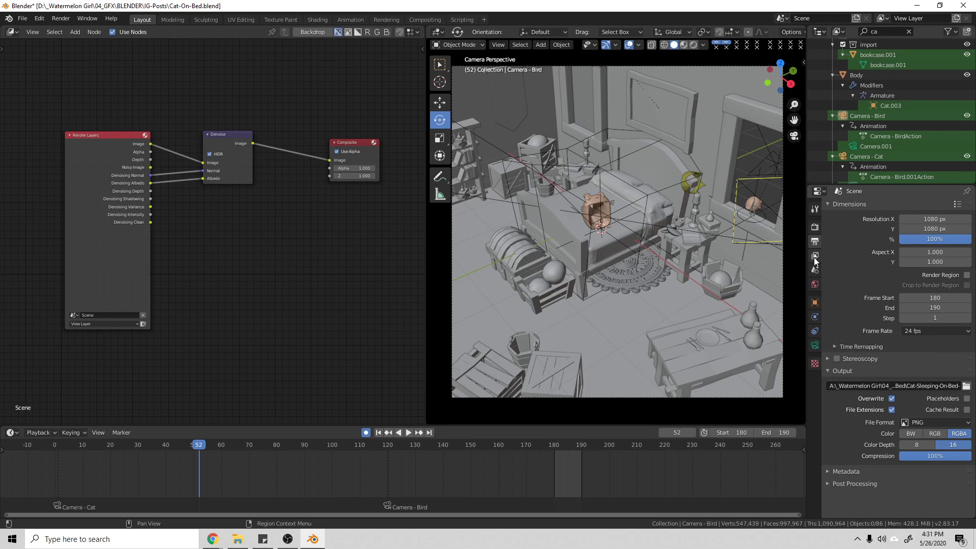
left_click(815, 256)
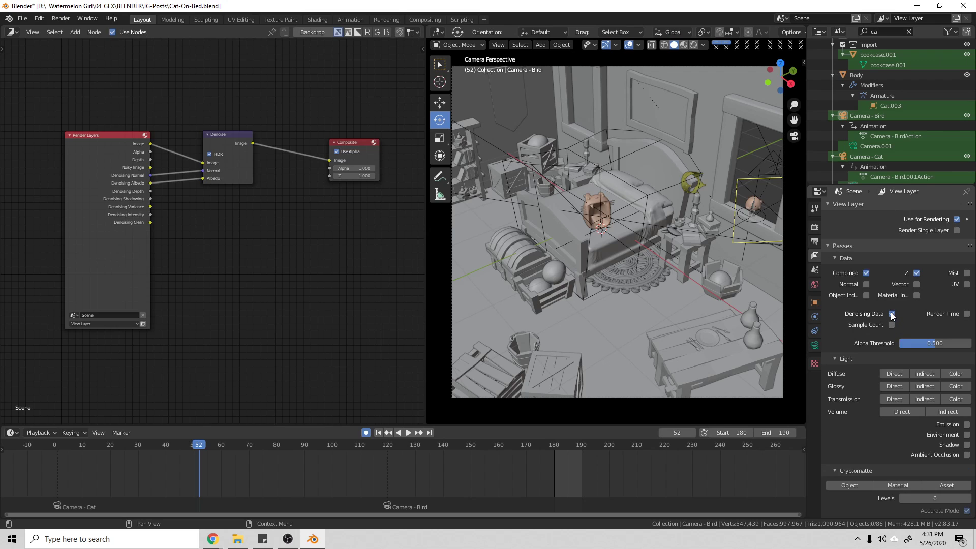
scroll(305, 213, "up", 2)
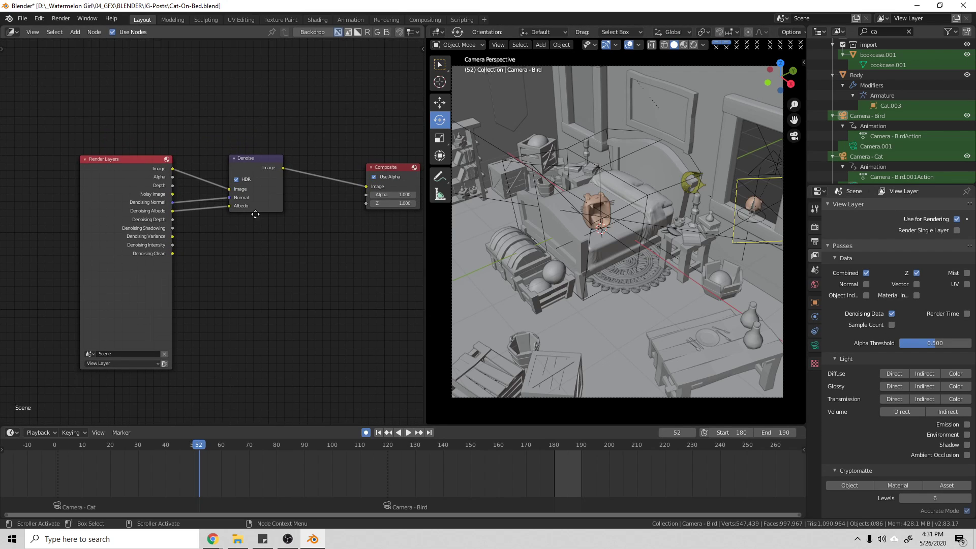
middle_click_drag(255, 214, 176, 201)
scroll(176, 200, "up", 1)
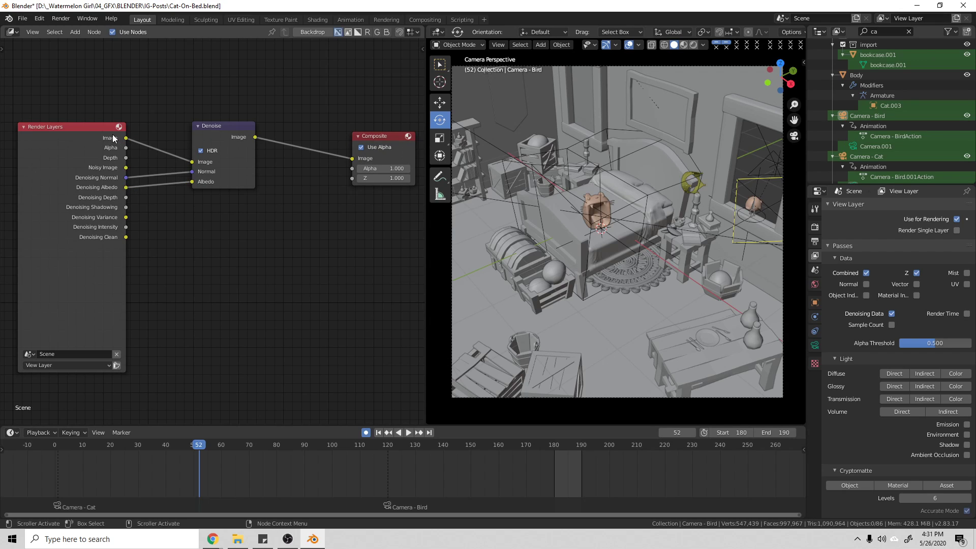
Pan the compositor view toward the Denoise node
middle_click_drag(251, 167, 149, 168)
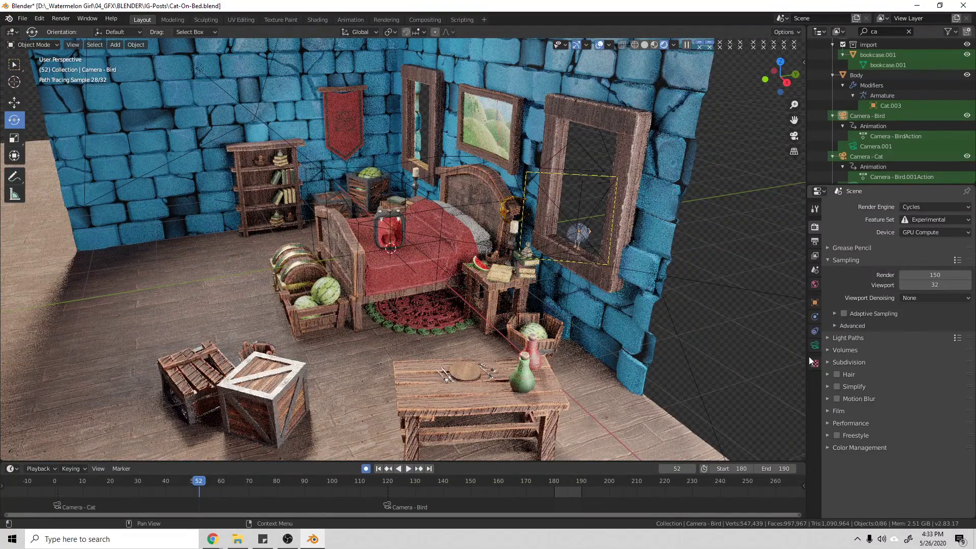
Set Viewport samples to 10 and orbit the rendered preview slightly
left_click(925, 286)
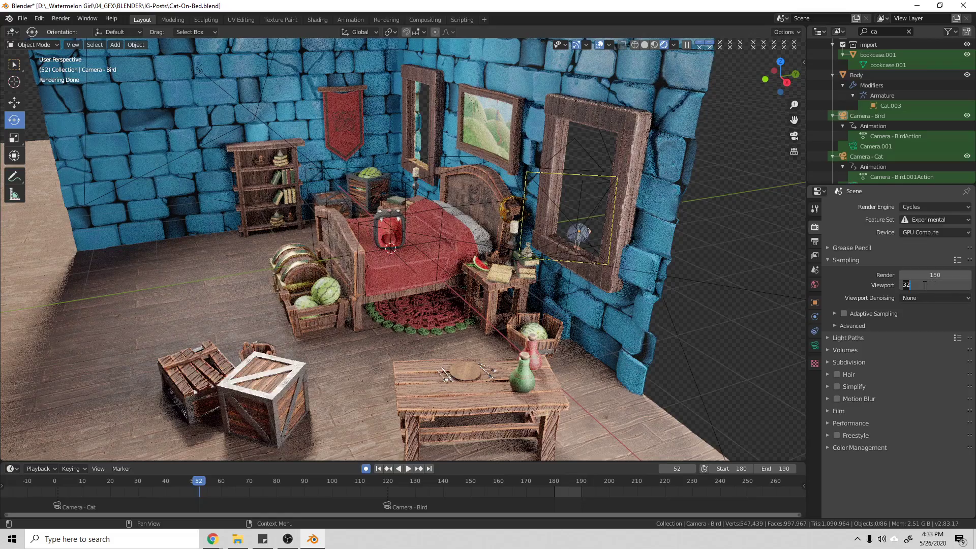
type("10")
key("Return")
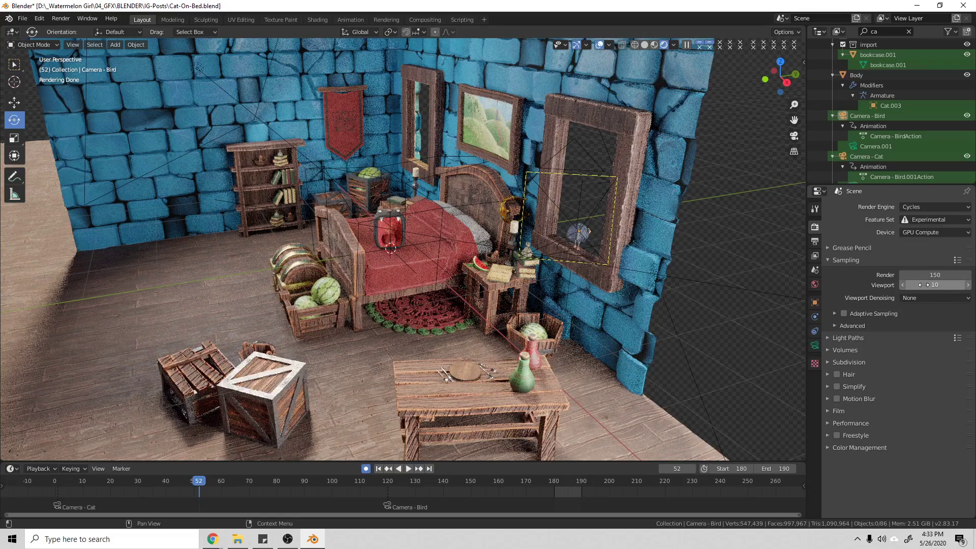
middle_click_drag(425, 244, 453, 247)
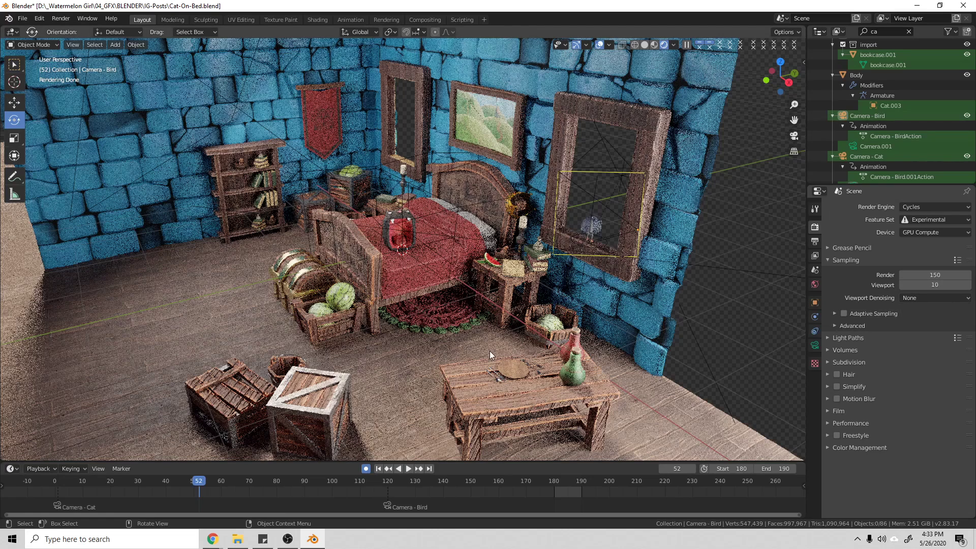
Choose OptiX AI-Accelerated for viewport denoising and rotate the view toward the bed
left_click(937, 300)
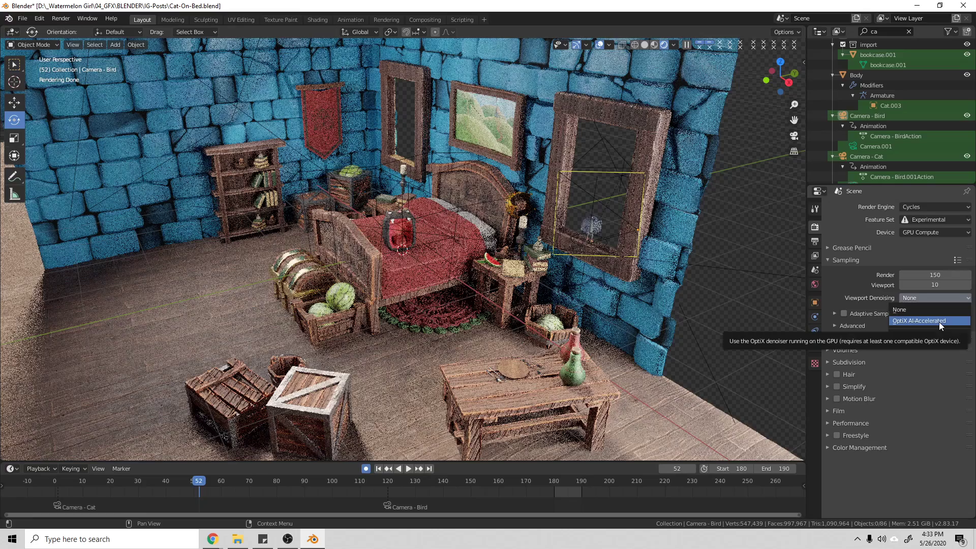
left_click(938, 321)
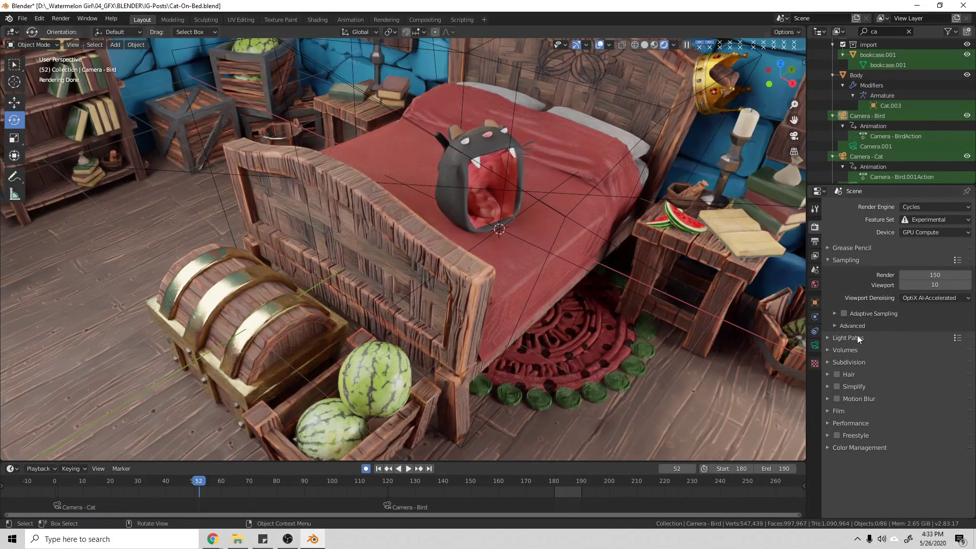
scroll(489, 281, "down", 2)
scroll(495, 284, "down", 3)
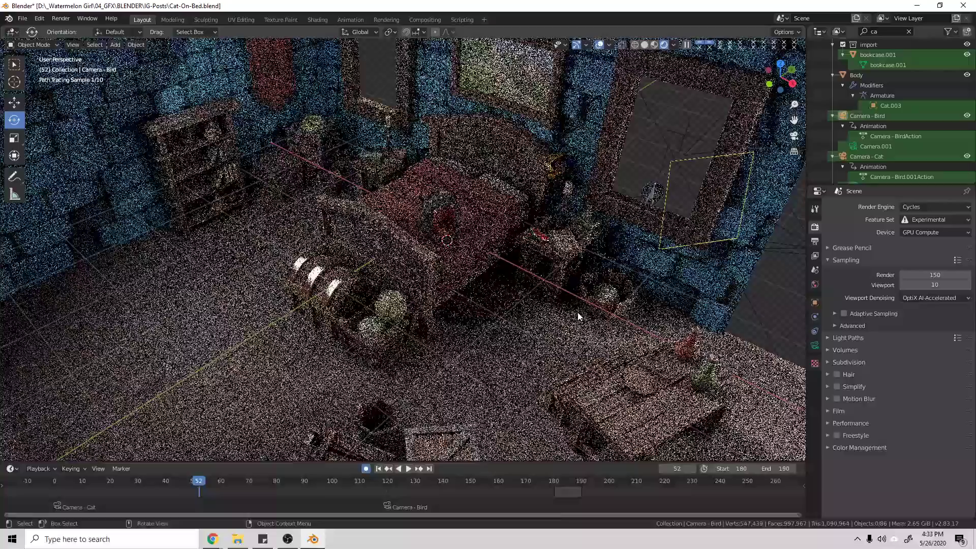
scroll(495, 285, "up", 2)
middle_click_drag(494, 285, 586, 294)
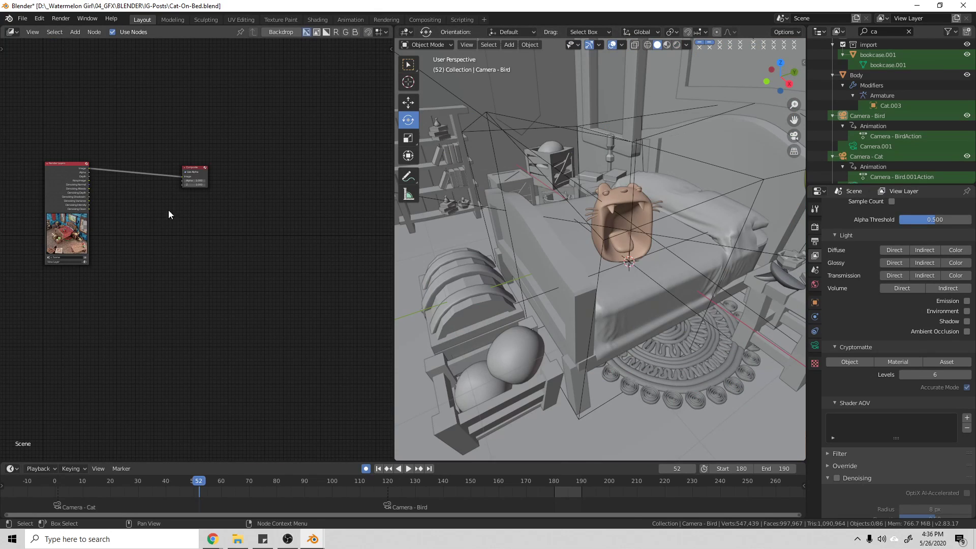
Enable view layer Denoising with OptiX AI-Accelerated and show the denoiser Input Passes options
scroll(165, 223, "up", 2)
scroll(152, 214, "down", 2)
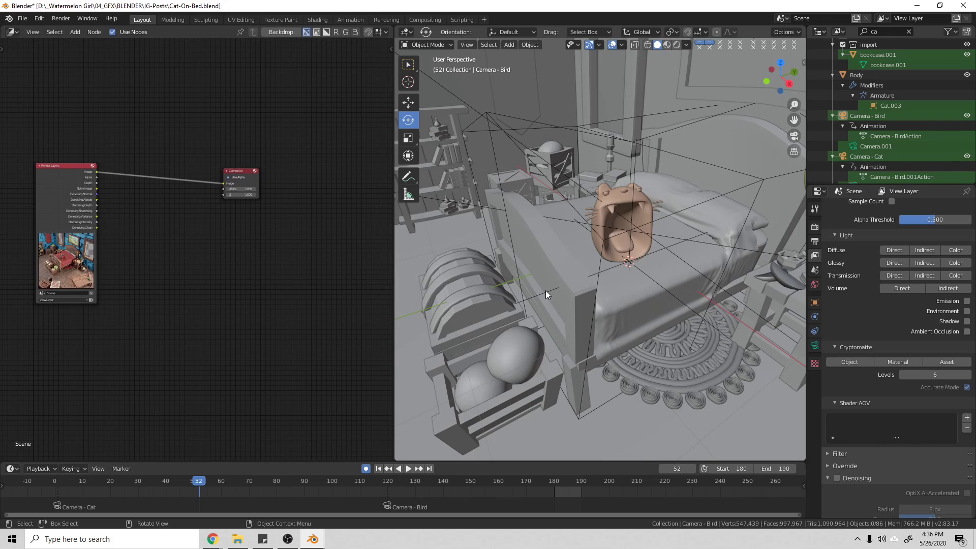
scroll(895, 480, "down", 4)
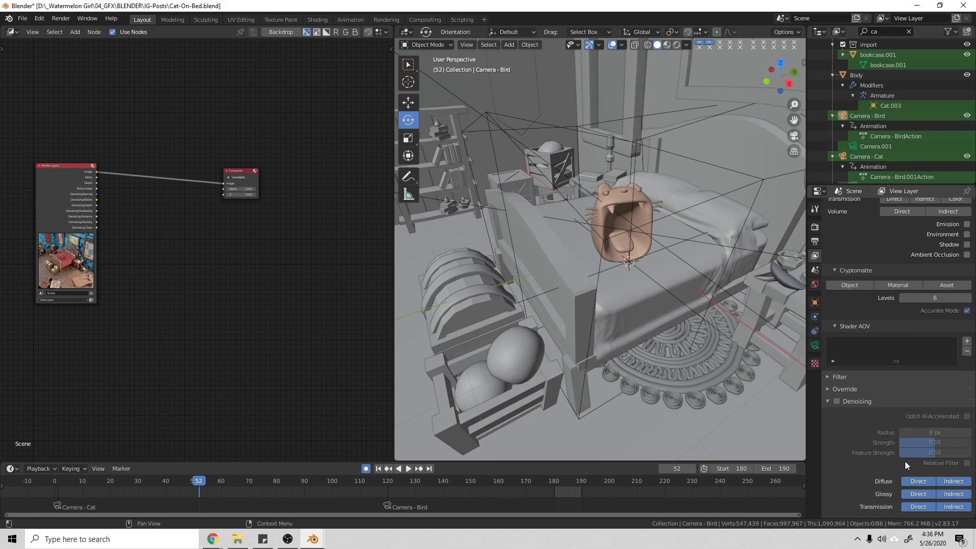
left_click(837, 402)
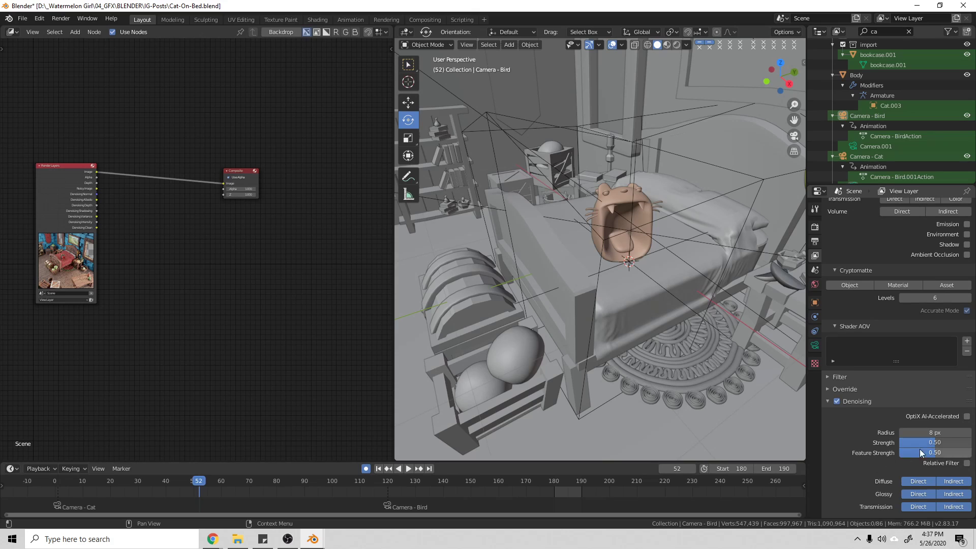
left_click(968, 418)
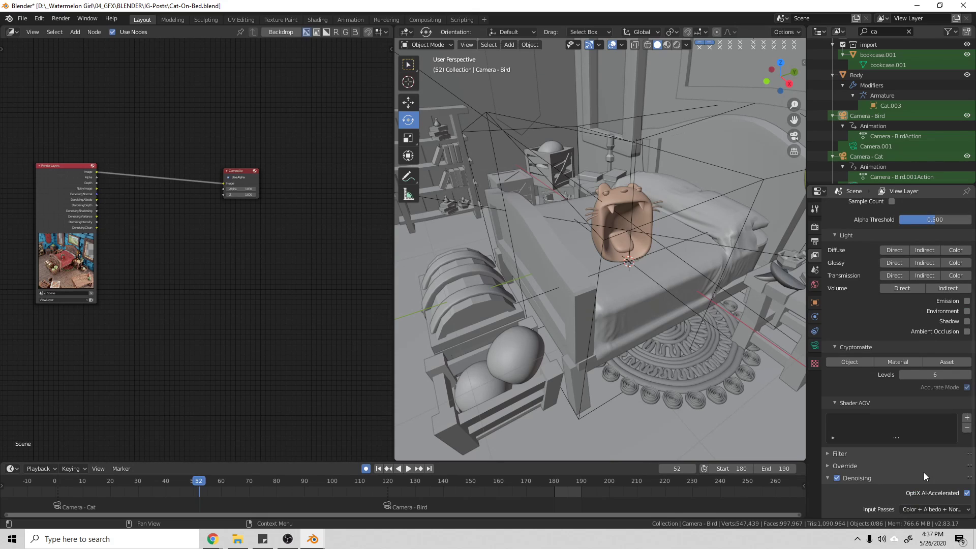
left_click(926, 509)
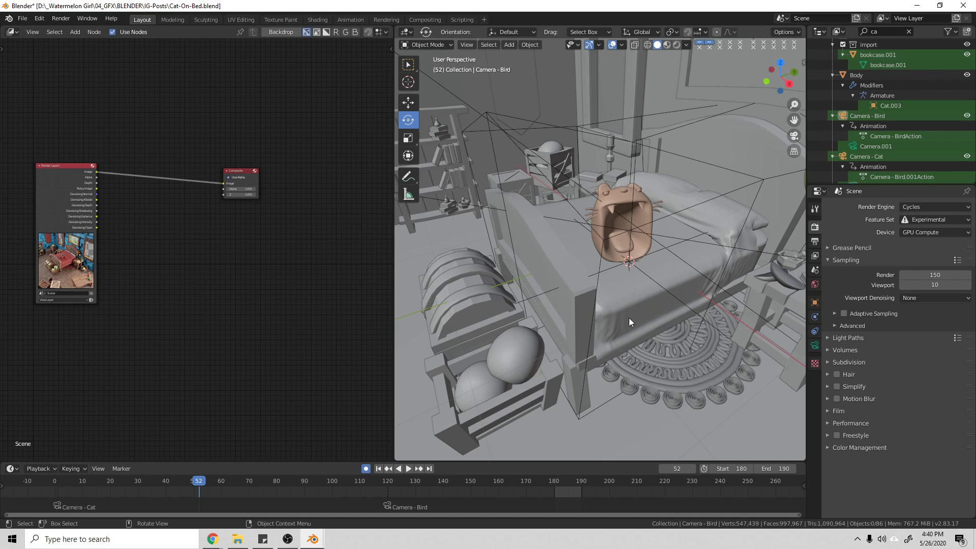
Bring the Blender Render window forward and display the Slot 1 render
mouse_move(312, 539)
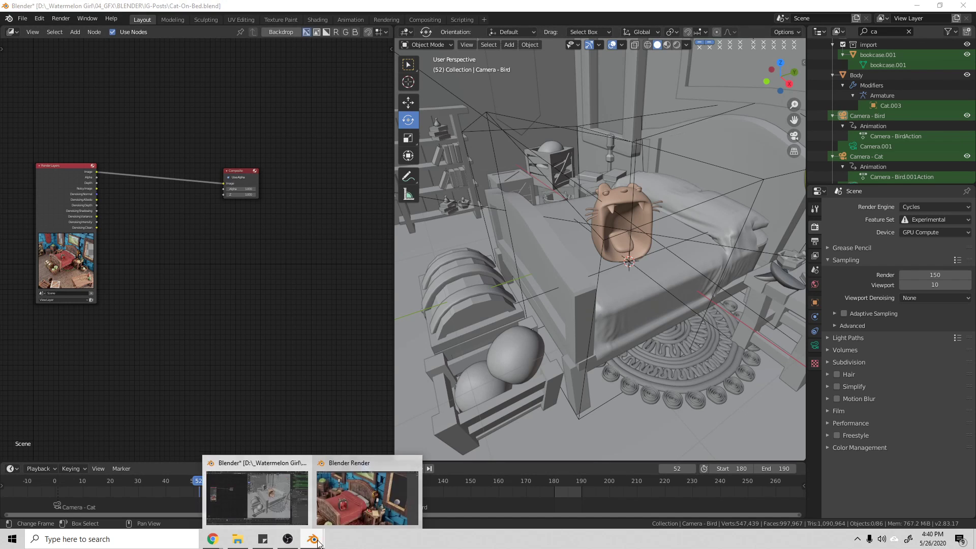
left_click(380, 501)
scroll(456, 324, "down", 3)
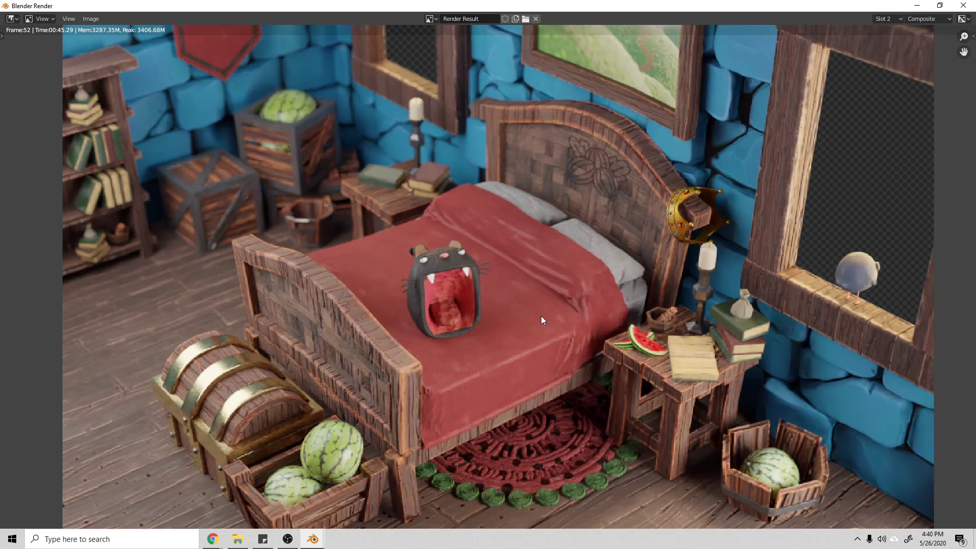
left_click(887, 19)
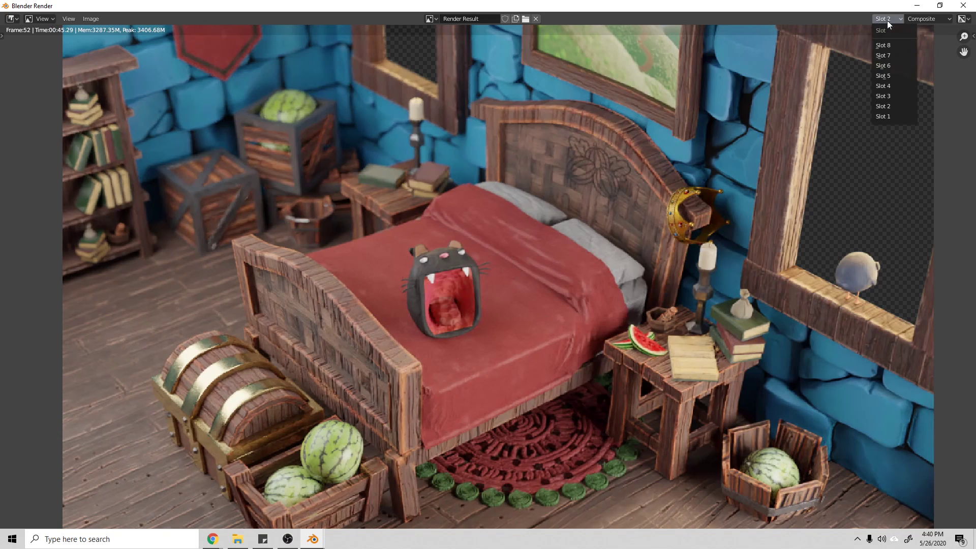
left_click(883, 119)
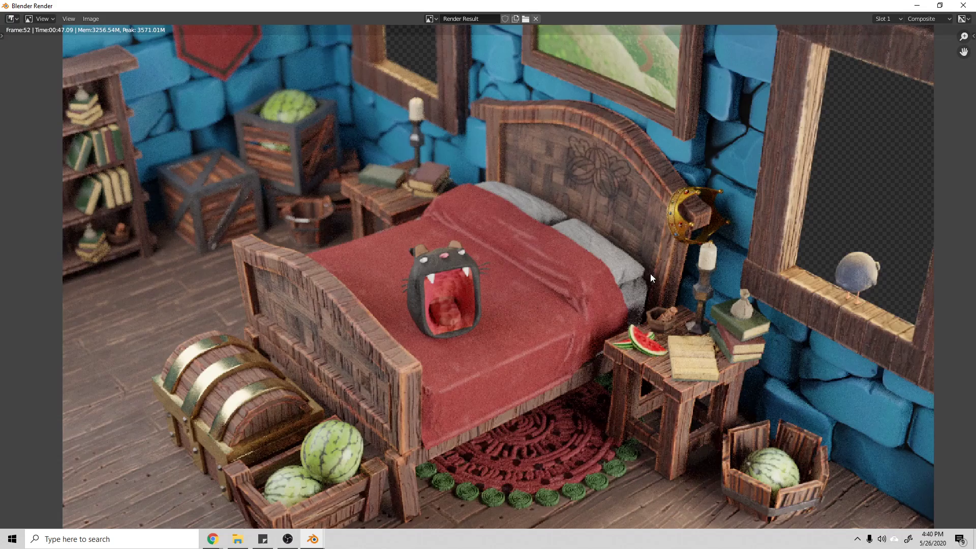
Zoom and pan across the Slot 1 render over bed, chest and nightstand, then list render slots
scroll(650, 274, "down", 2)
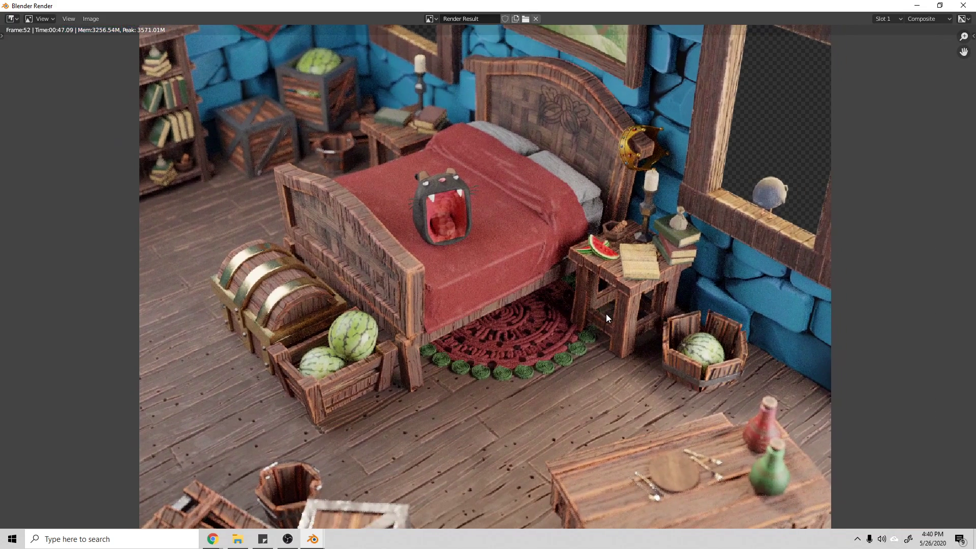
scroll(606, 313, "up", 2)
middle_click_drag(411, 297, 460, 300)
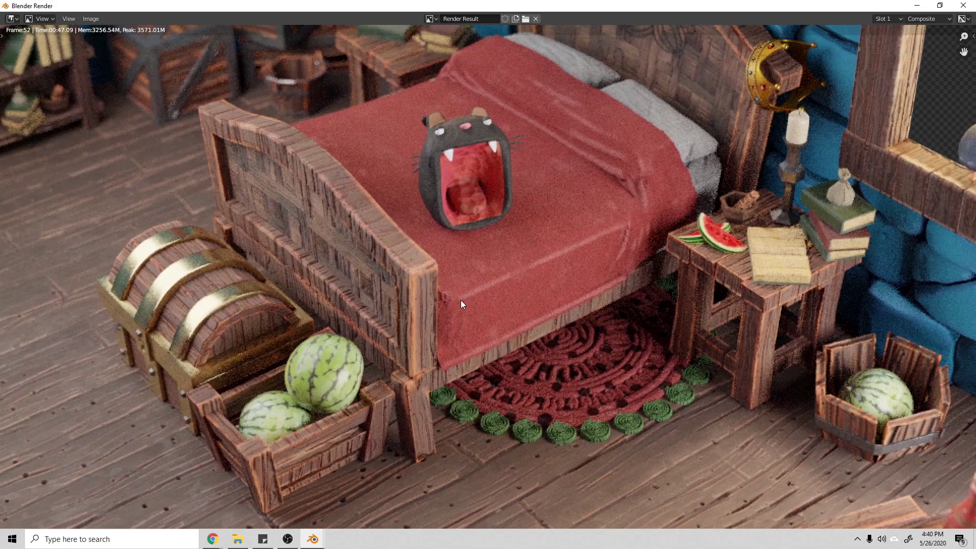
scroll(461, 300, "up", 1)
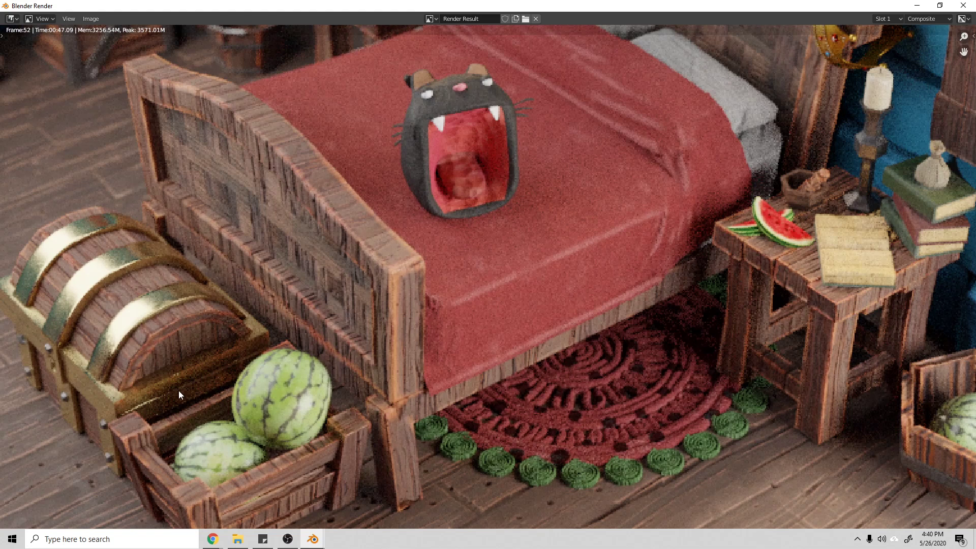
middle_click_drag(621, 228, 581, 294)
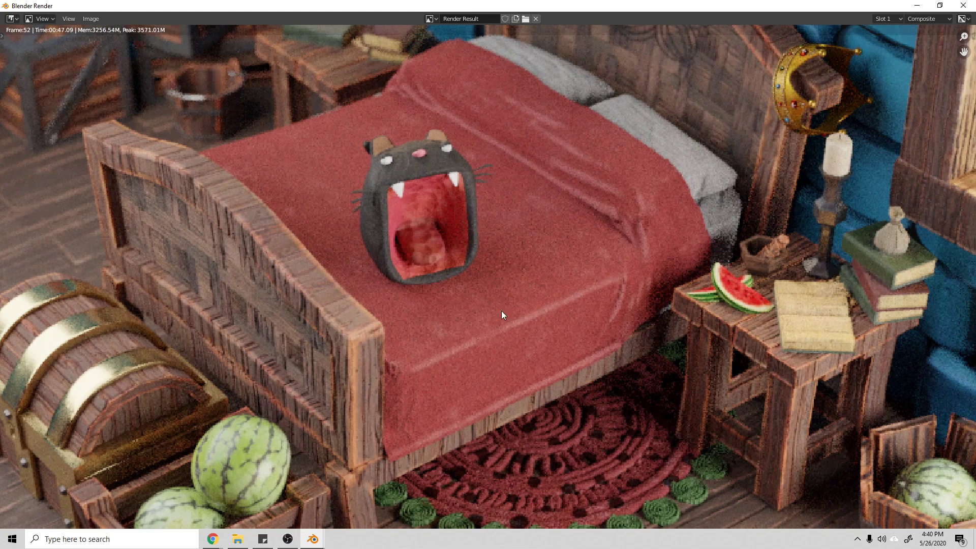
middle_click_drag(829, 126, 798, 116)
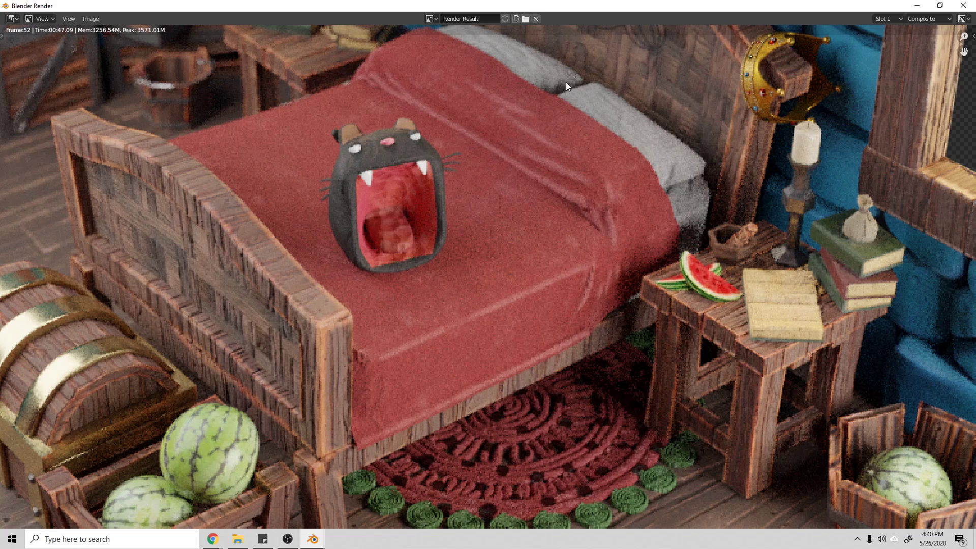
scroll(650, 220, "down", 3)
middle_click_drag(723, 227, 676, 241)
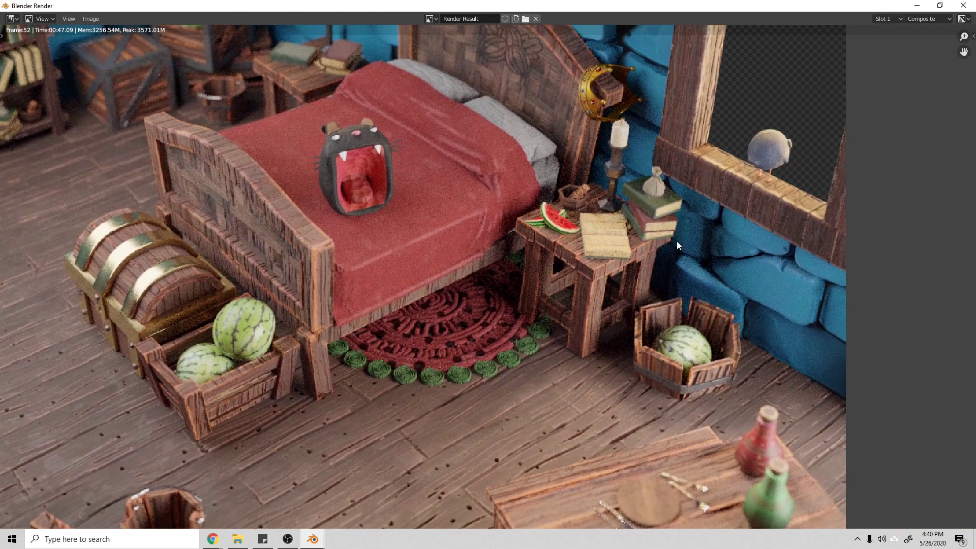
left_click(887, 18)
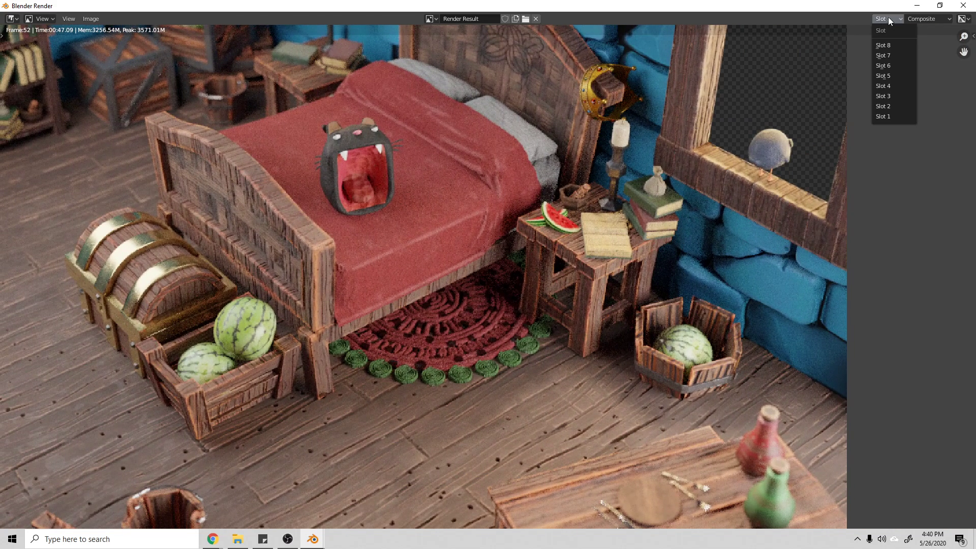
Display the Slot 2 render and zoom in on the watermelon crate
left_click(893, 106)
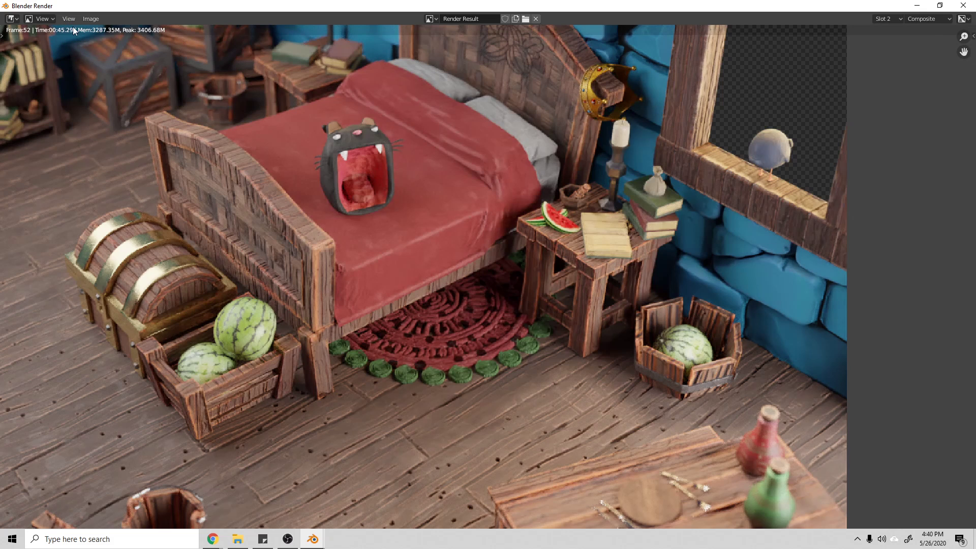
middle_click_drag(165, 182, 245, 203)
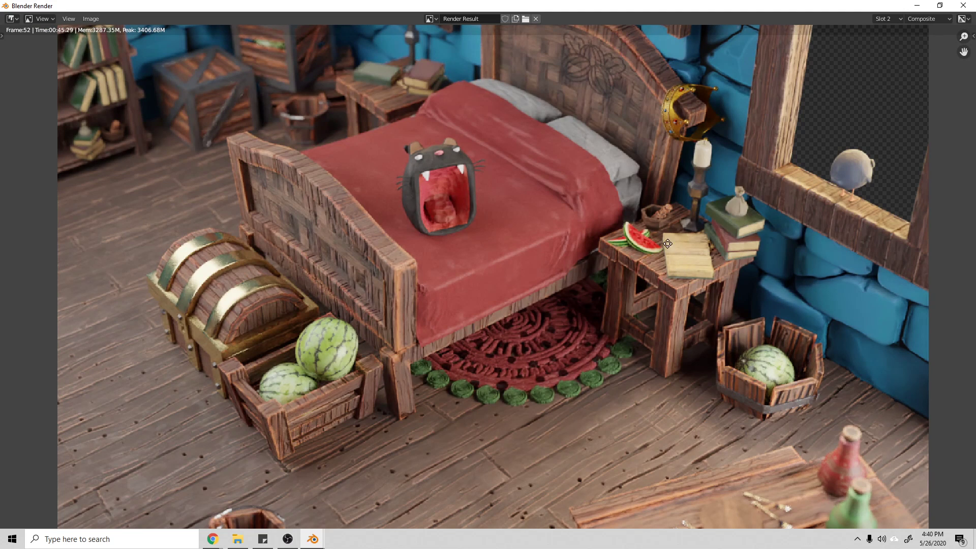
middle_click_drag(668, 244, 669, 188)
middle_click_drag(498, 197, 580, 253)
scroll(331, 314, "up", 3)
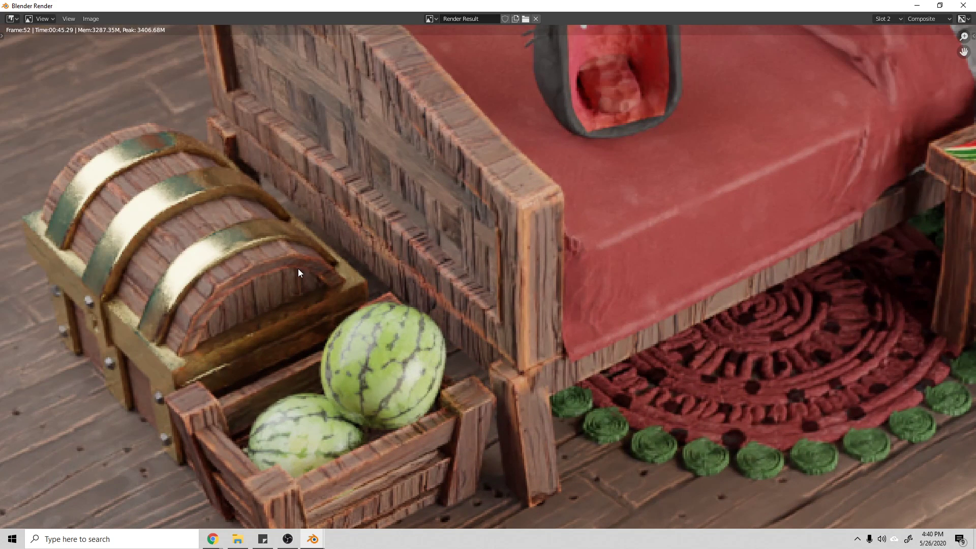
Scroll around the Slot 2 render, recenter the whole room, then orbit the scene around the bed
scroll(297, 268, "right", 10, "ctrl")
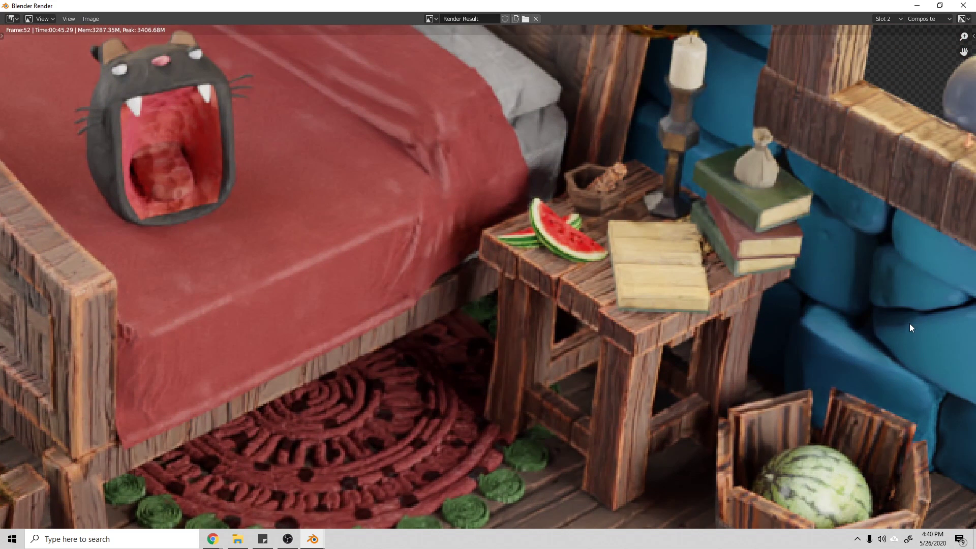
scroll(231, 298, "left", 10, "ctrl")
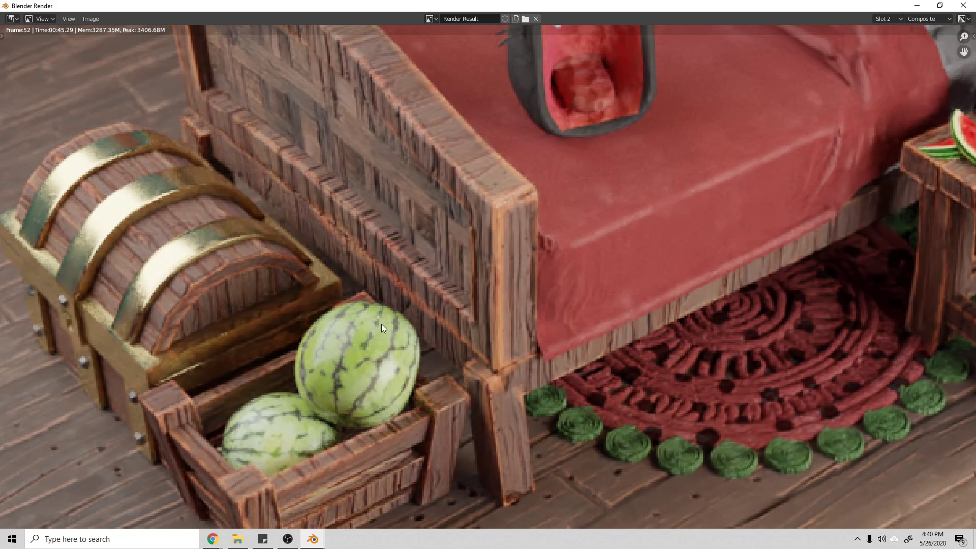
scroll(578, 153, "right", 3, "ctrl")
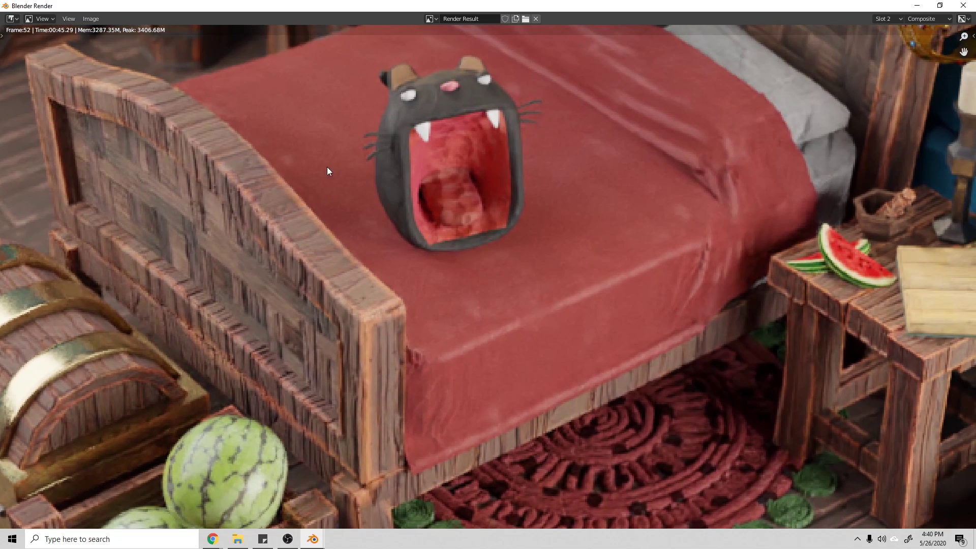
scroll(356, 157, "down", 5)
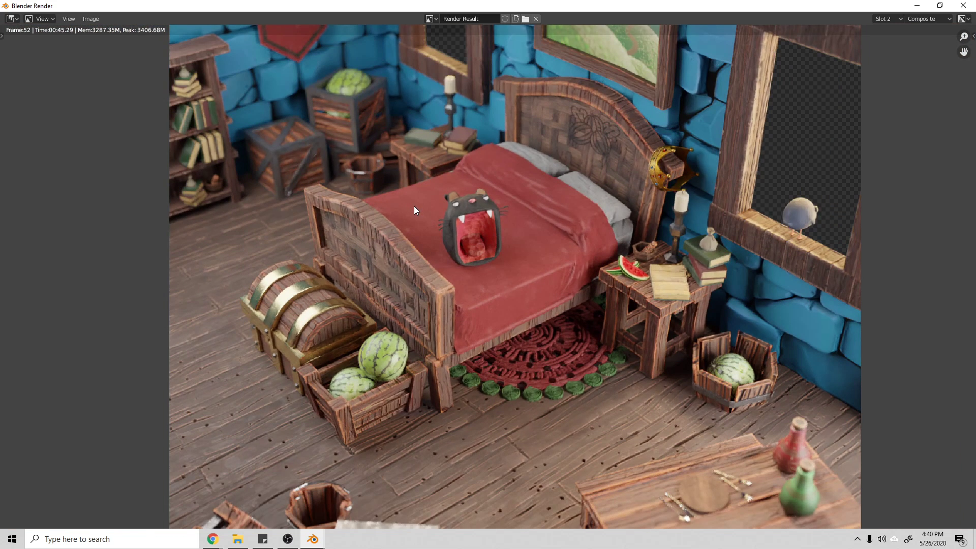
scroll(446, 244, "left", 2, "ctrl")
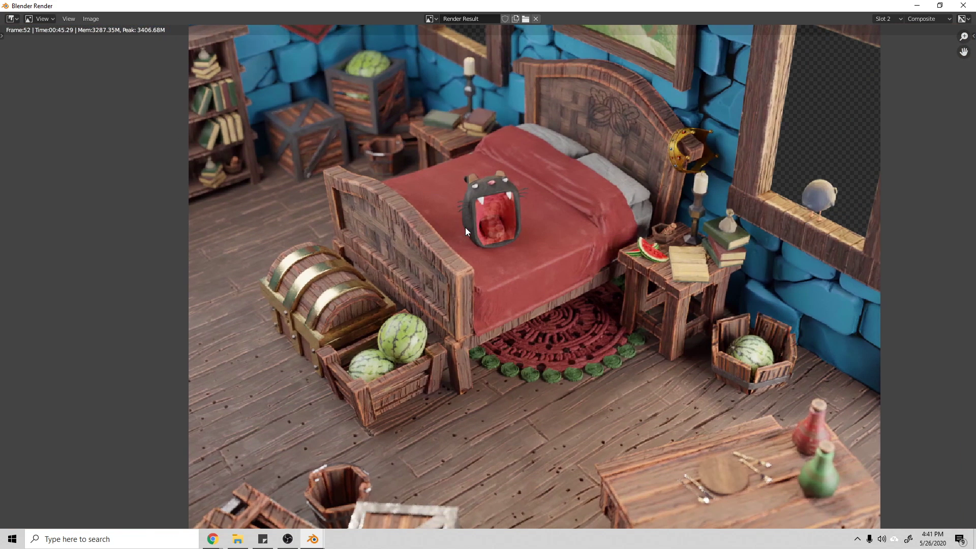
scroll(532, 245, "up", 2)
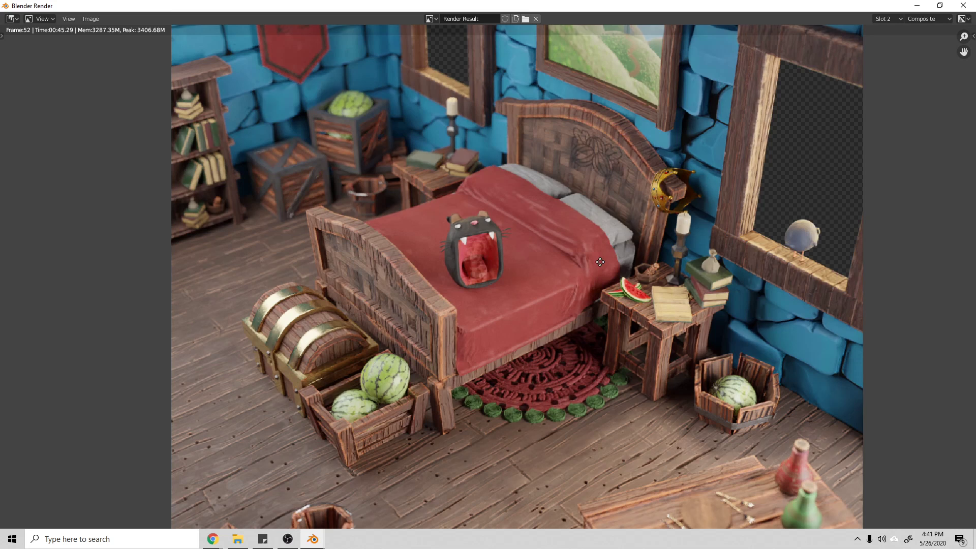
middle_click_drag(600, 262, 600, 267)
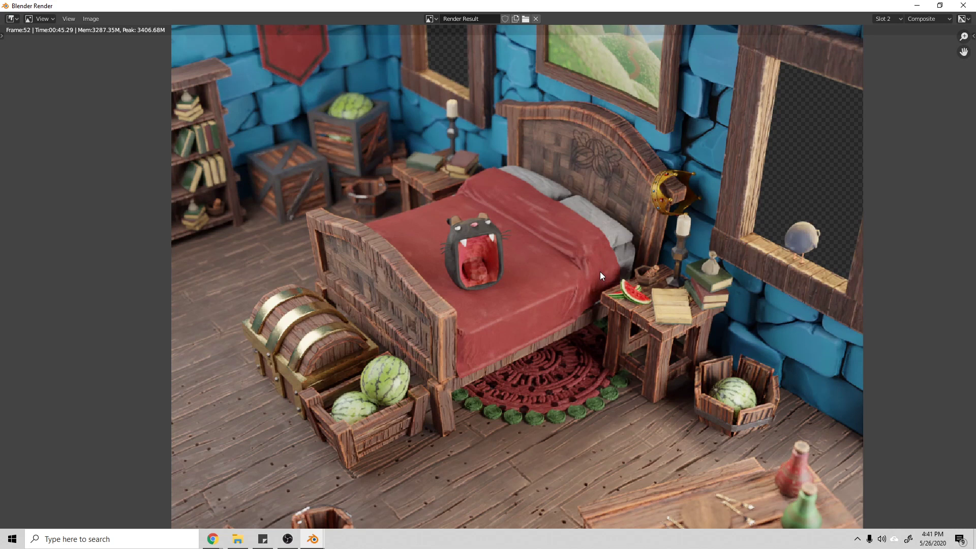
scroll(603, 278, "down", 2)
middle_click_drag(593, 316, 626, 292)
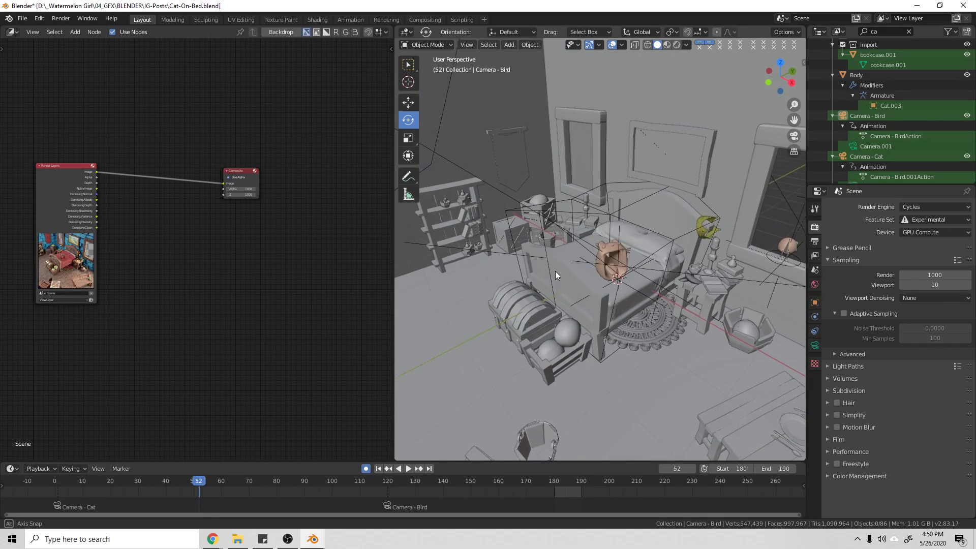
mouse_move(555, 271)
middle_mouse_down()
mouse_move(585, 268)
mouse_move(580, 256)
mouse_move(570, 260)
middle_mouse_up()
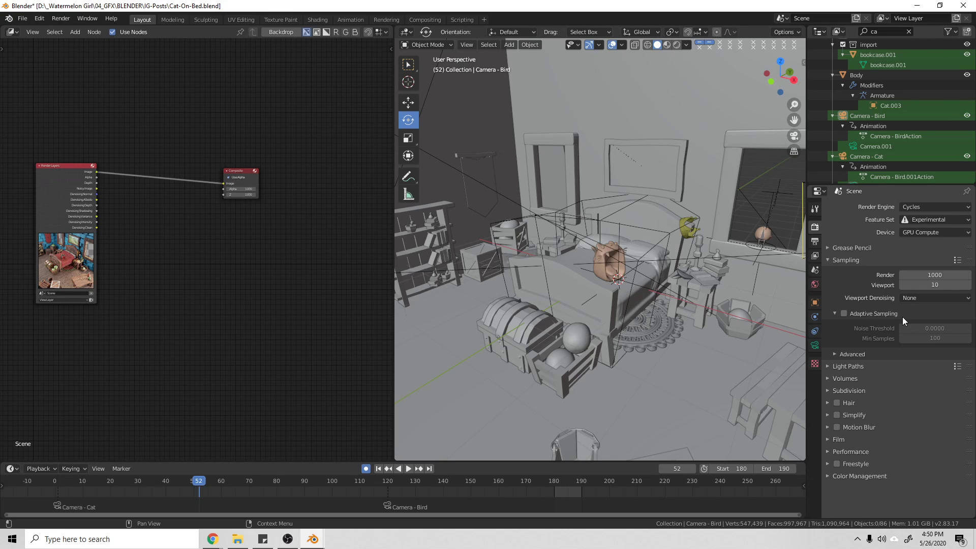
Turn on Adaptive Sampling (Min Samples 100, Render 1000) and orbit around the bed
left_click(844, 314)
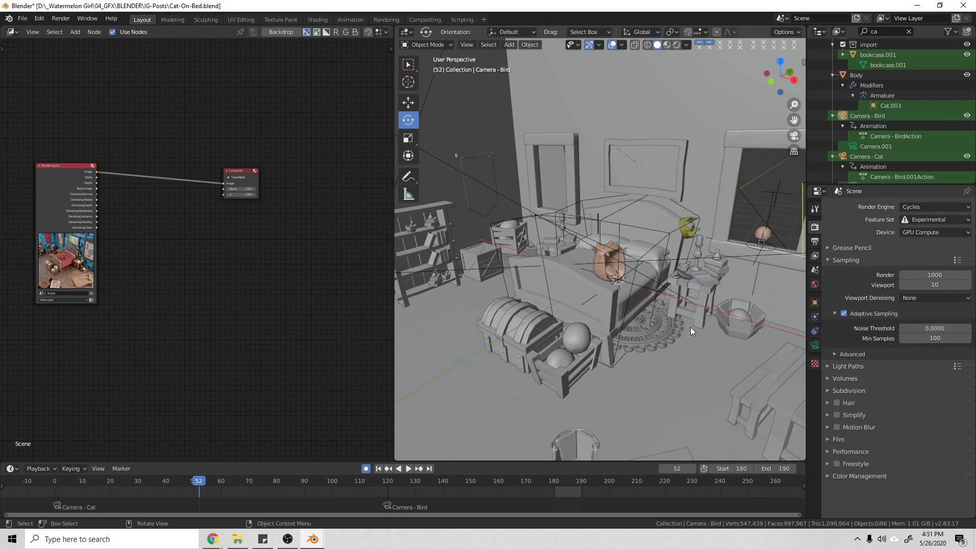
middle_click_drag(690, 328, 661, 301)
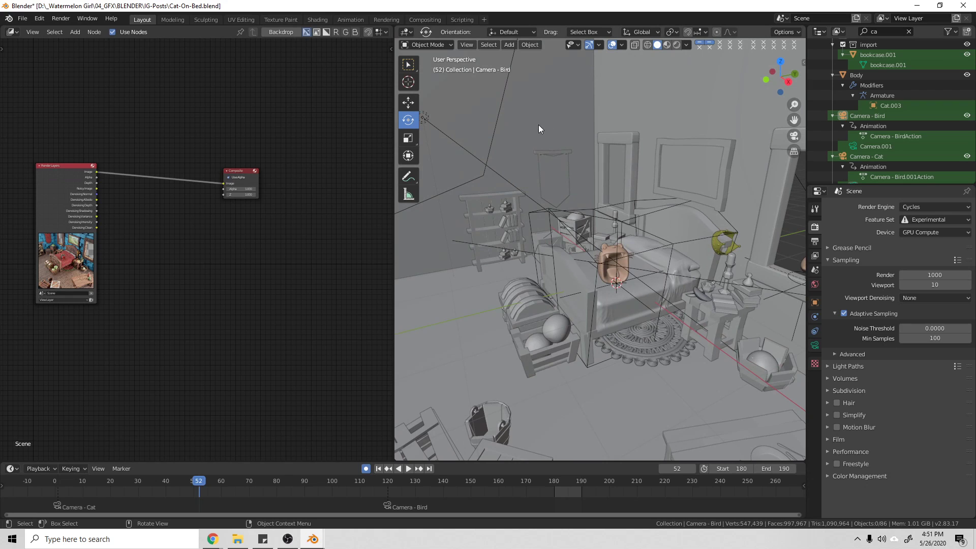
middle_click_drag(458, 143, 517, 163)
middle_click_drag(597, 217, 737, 275)
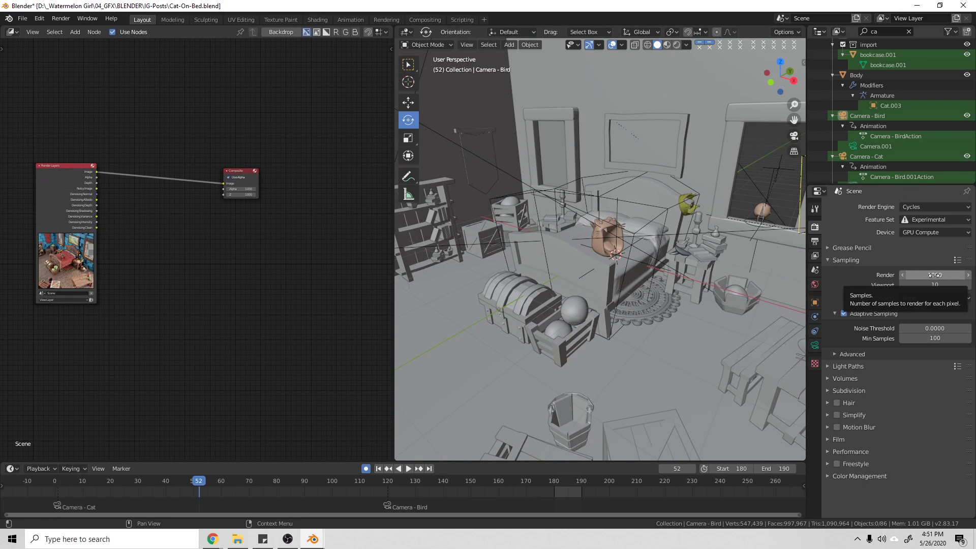
middle_click_drag(664, 249, 653, 243)
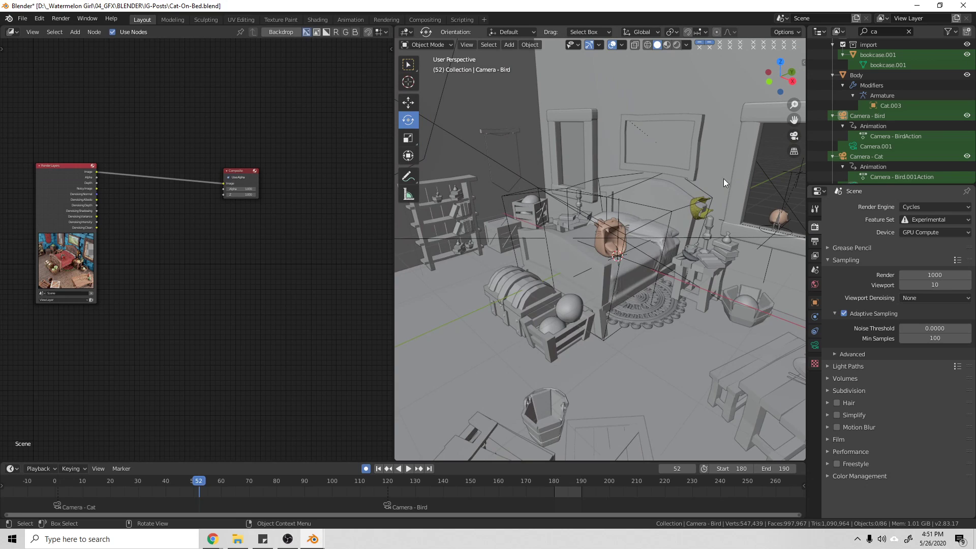
middle_click_drag(689, 269, 704, 278)
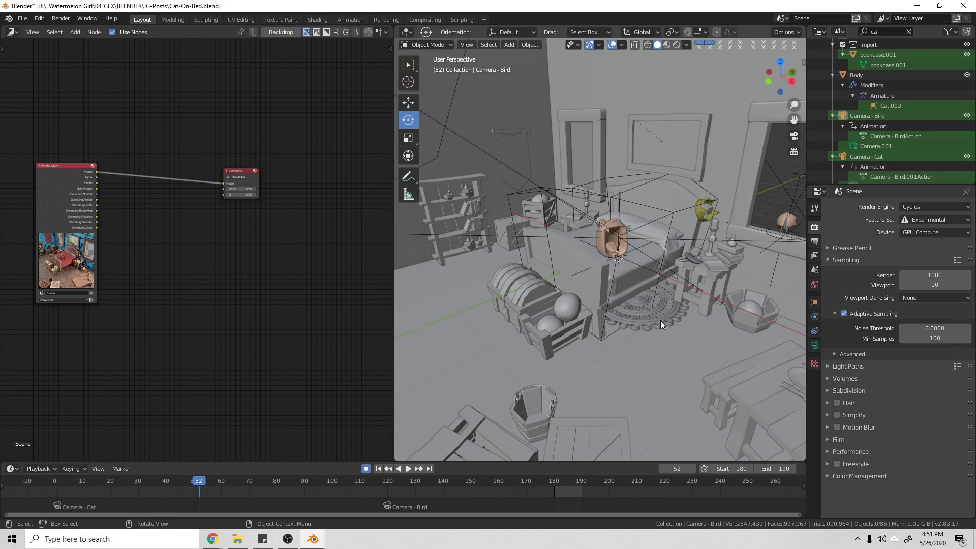
middle_click_drag(603, 301, 662, 286)
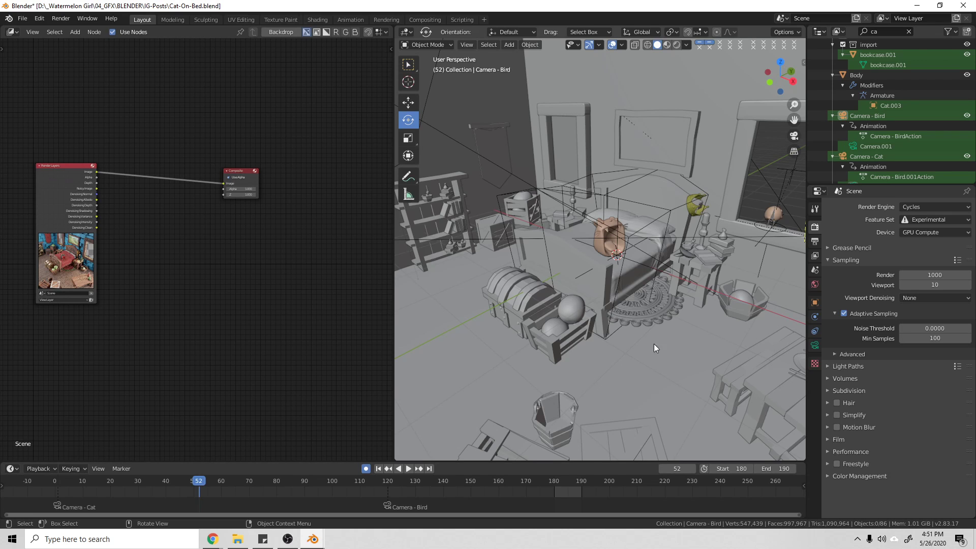
middle_click_drag(654, 344, 630, 325)
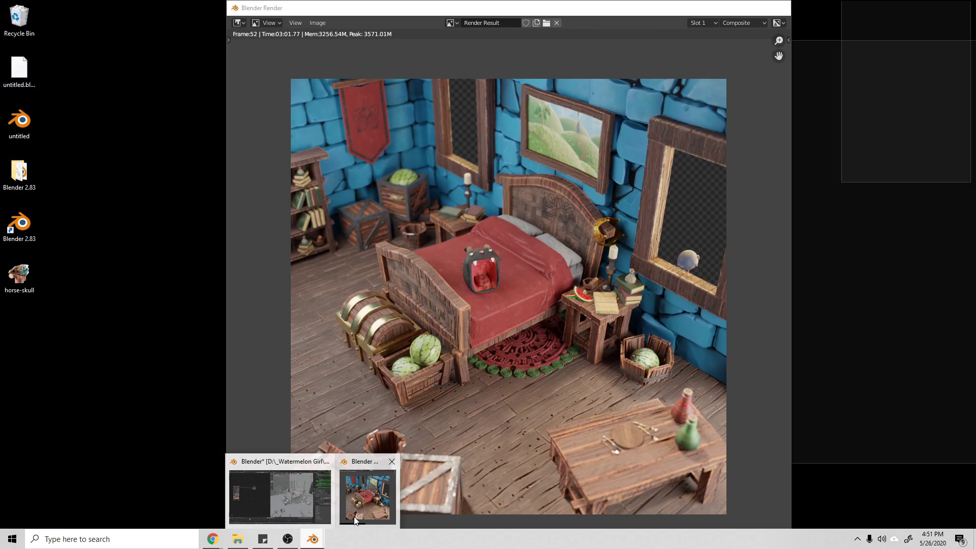
Bring the finished render window forward, maximize it, and display the Slot 2 render
left_click(389, 488)
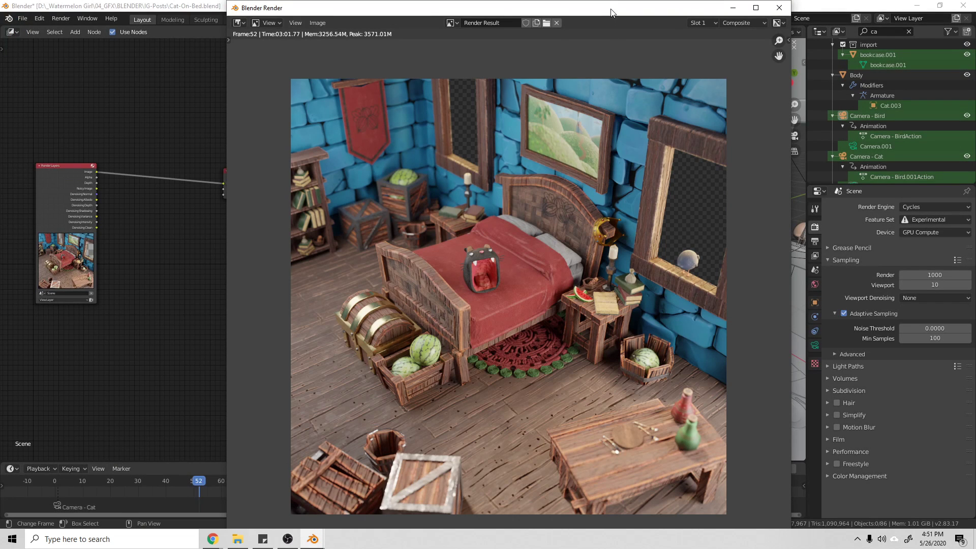
left_click_drag(611, 9, 645, 25)
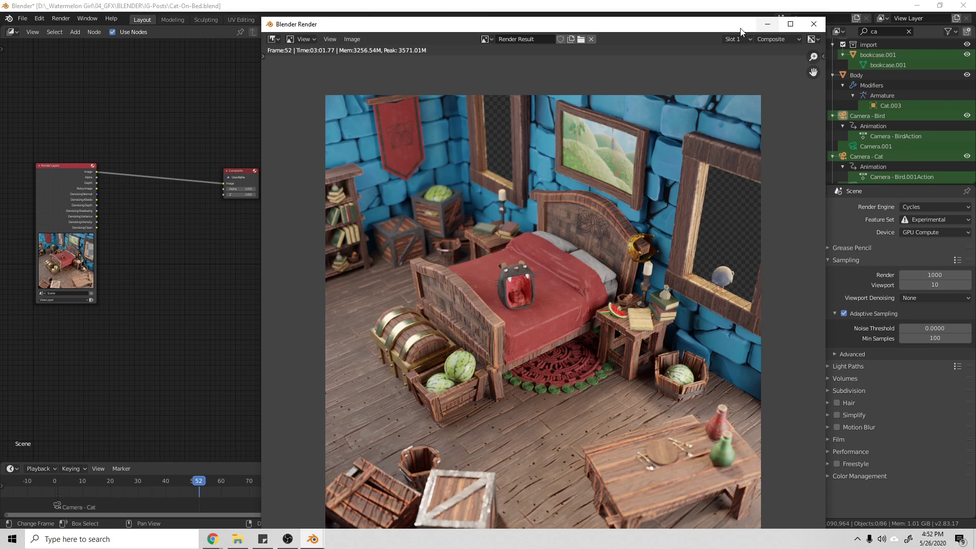
left_click_drag(737, 29, 746, 33)
left_click(799, 28)
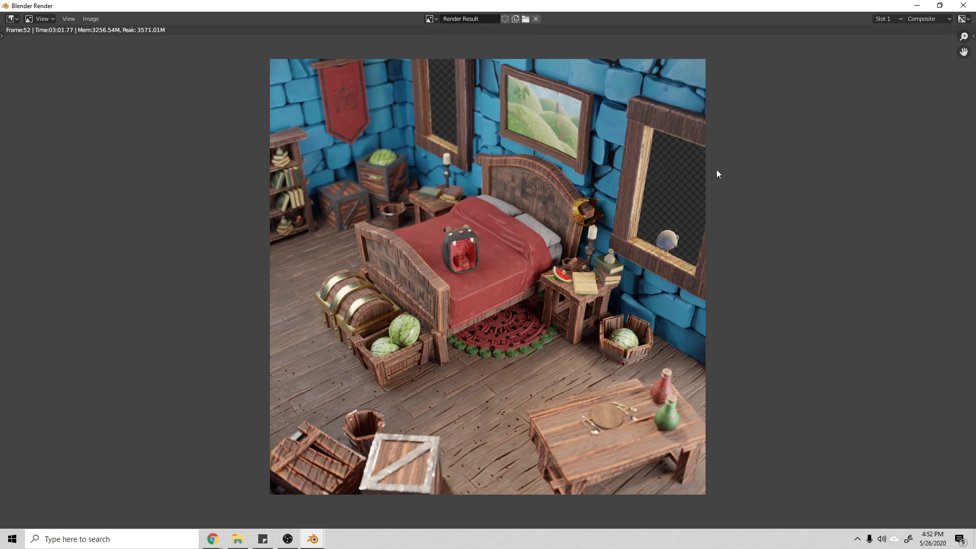
left_click(893, 19)
left_click(895, 106)
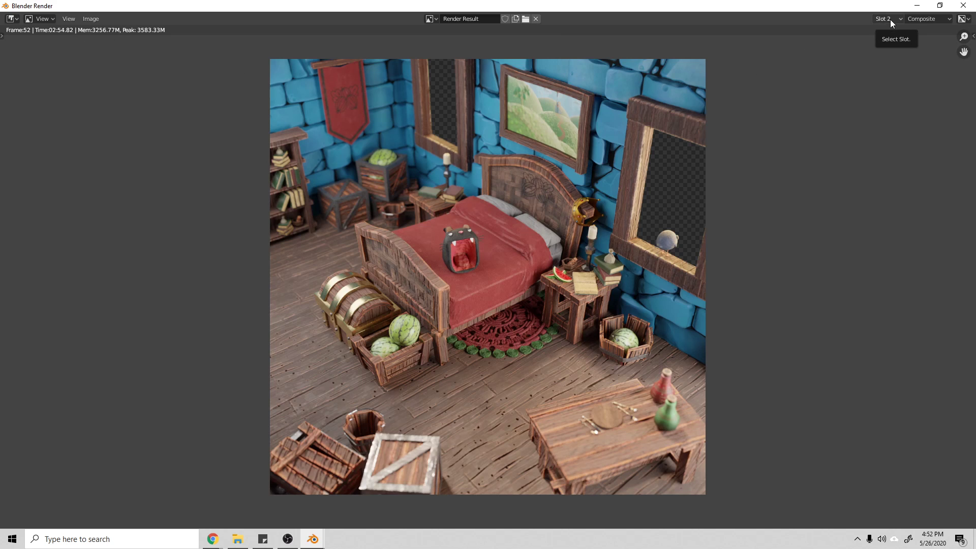
Zoom in on the bed and cat, switch back to Slot 1, and zoom out to the full image
scroll(541, 224, "up", 5)
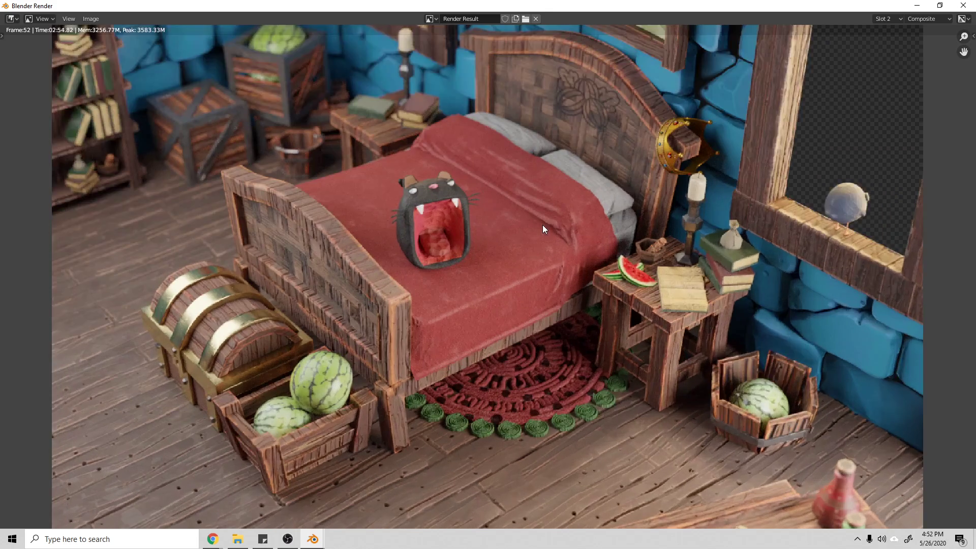
scroll(671, 237, "down", 3)
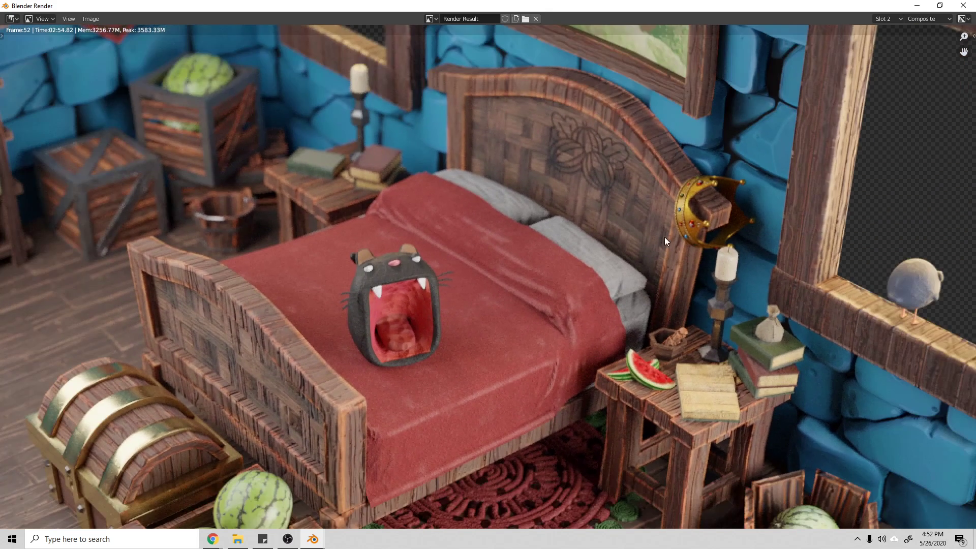
scroll(681, 202, "down", 1)
left_click(887, 19)
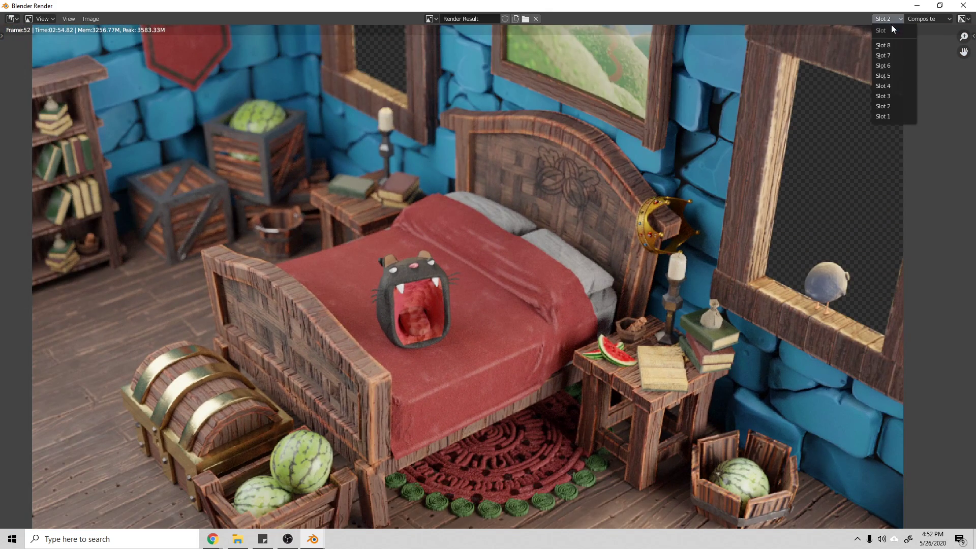
left_click(889, 116)
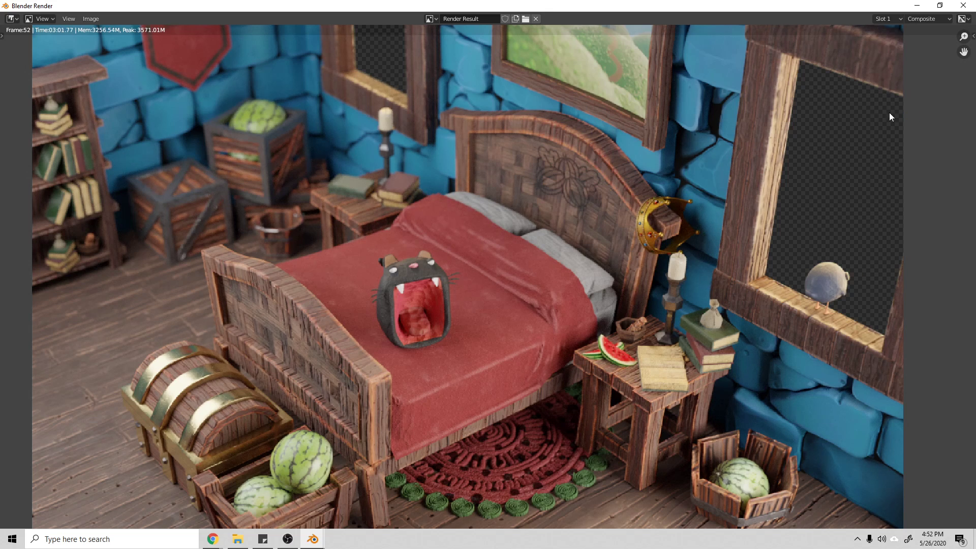
scroll(490, 227, "down", 1)
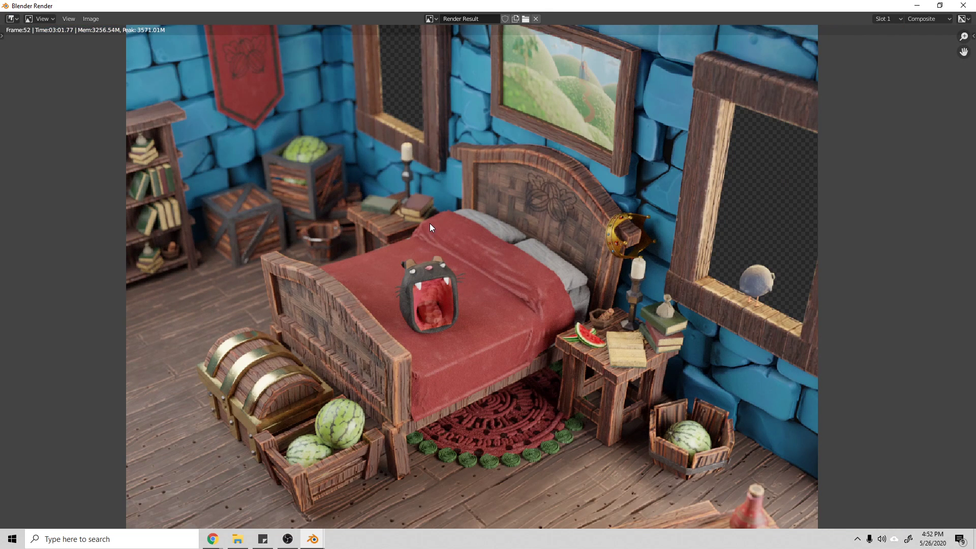
scroll(431, 217, "down", 3)
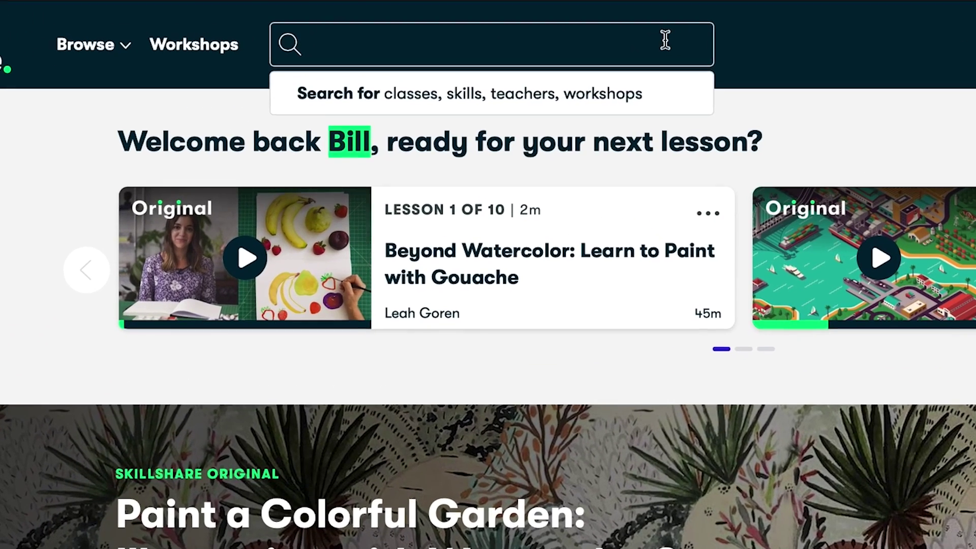
Search Skillshare for 'Logo Design' and scroll down through the class listings
type("Logo Design")
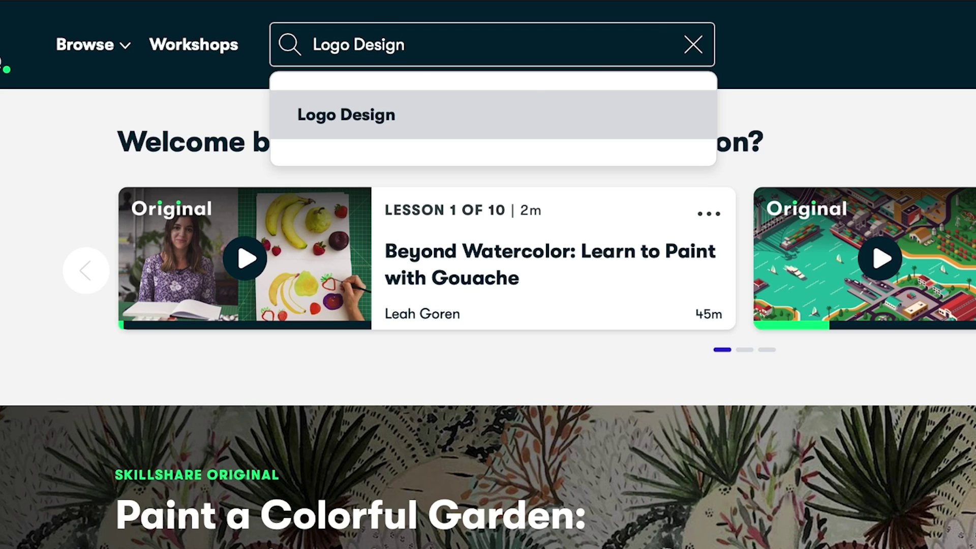
left_click(434, 122)
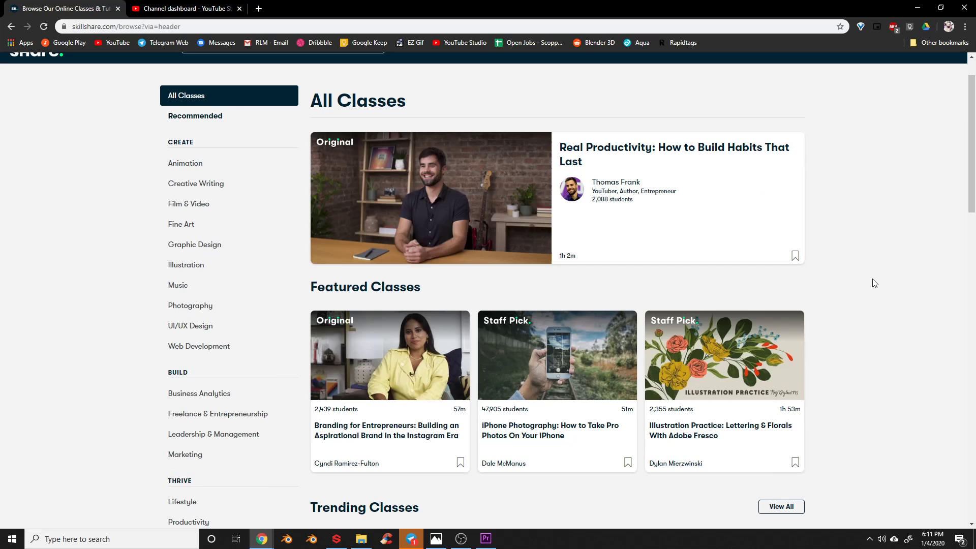
scroll(874, 283, "down", 1)
scroll(875, 283, "down", 4)
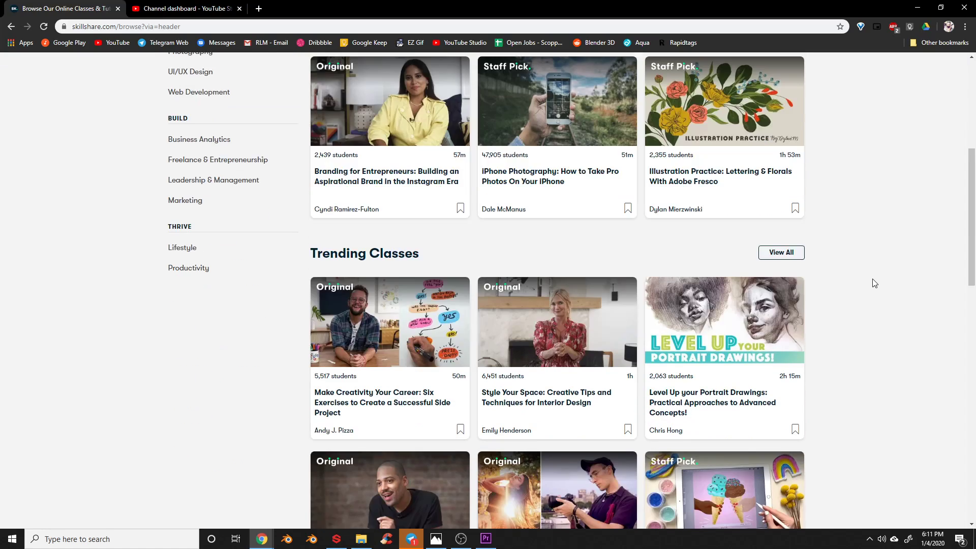
scroll(874, 284, "down", 2)
scroll(874, 283, "down", 4)
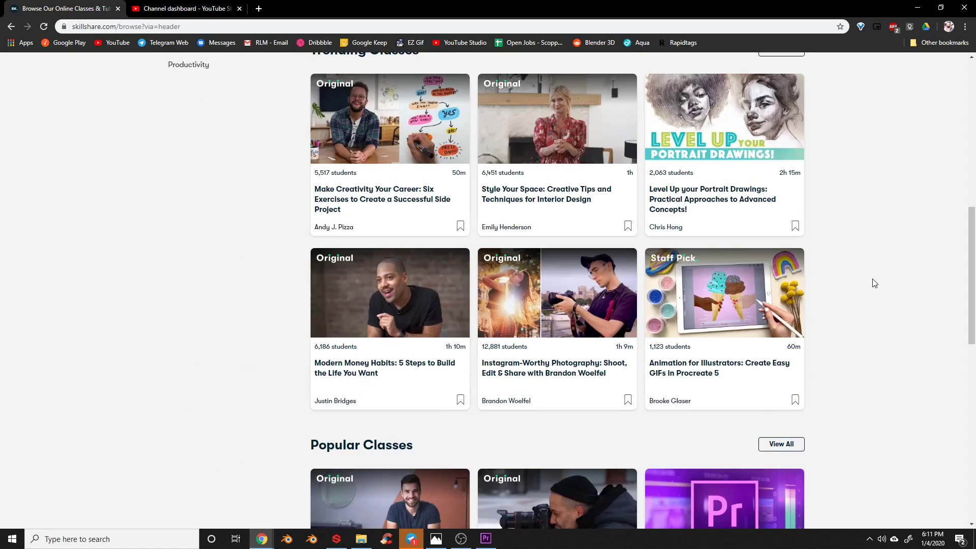
scroll(874, 283, "down", 4)
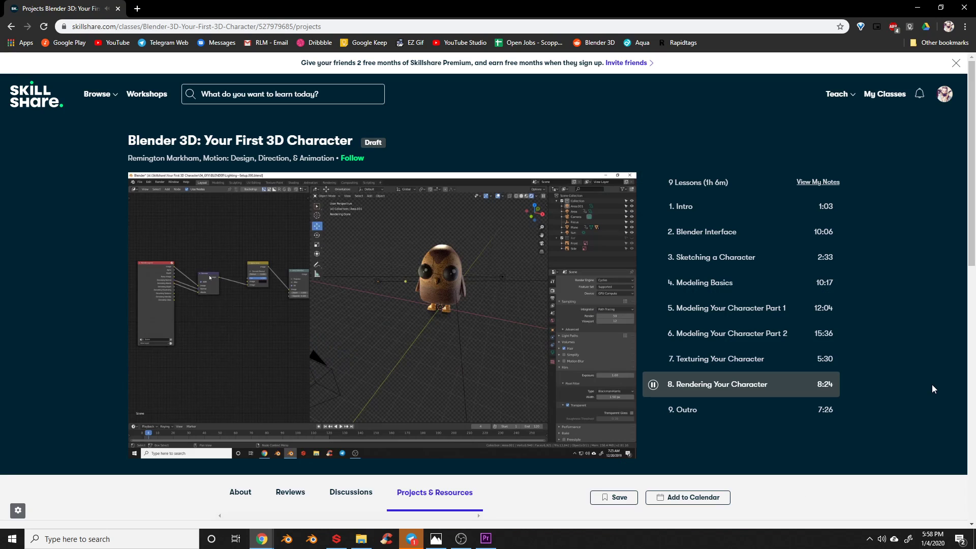
scroll(932, 386, "down", 3)
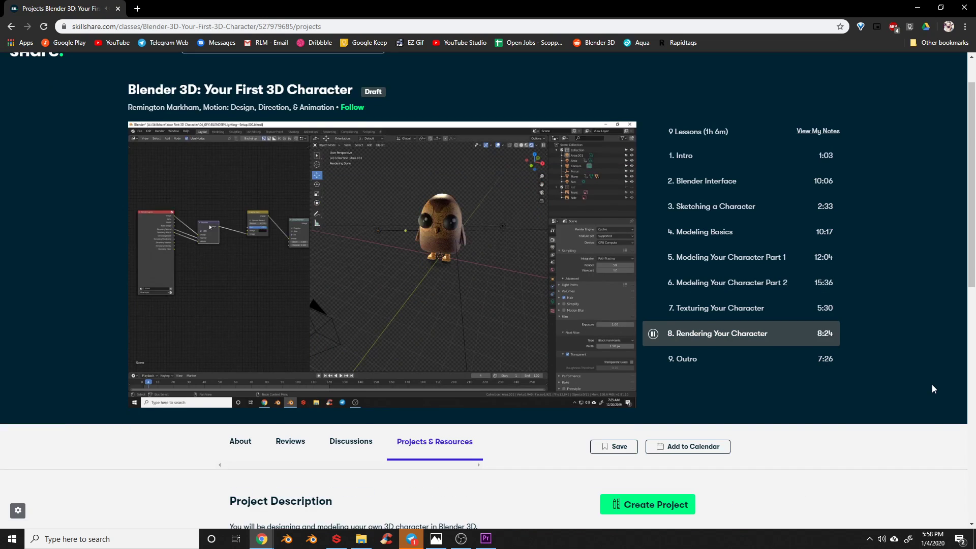
scroll(935, 386, "down", 4)
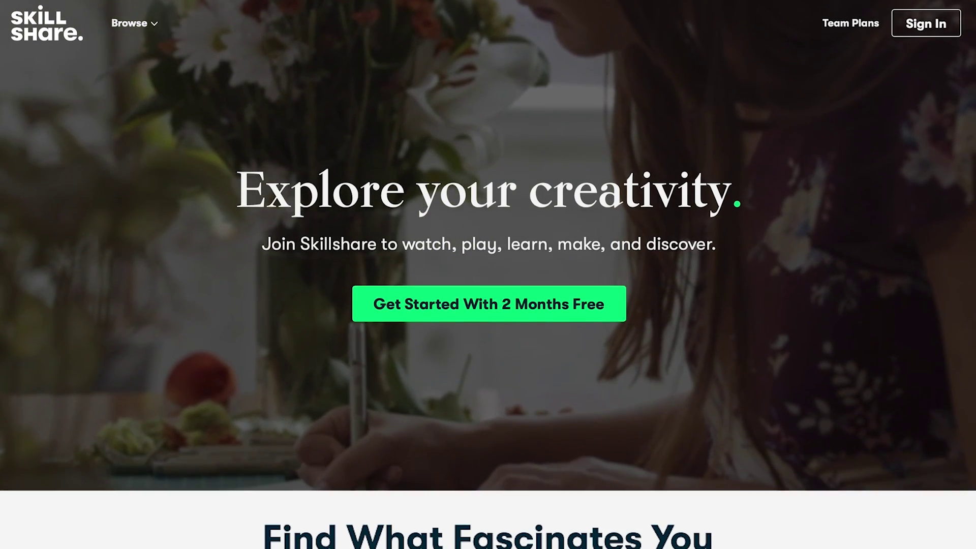
Scroll Skillshare past Find What Fascinates You to the Jan–Feb 2020 workshop listings
scroll(488, 274, "down", 2)
scroll(464, 354, "down", 6)
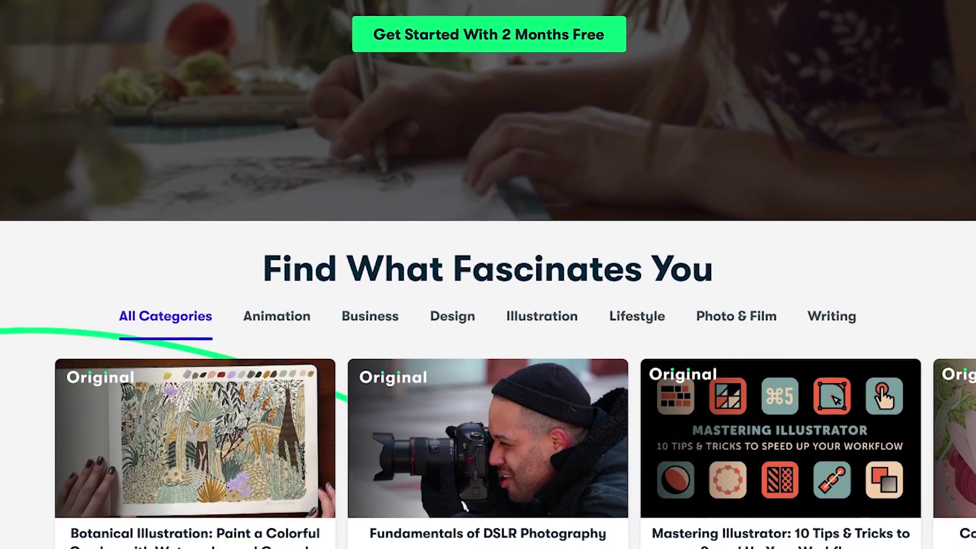
scroll(464, 354, "down", 1)
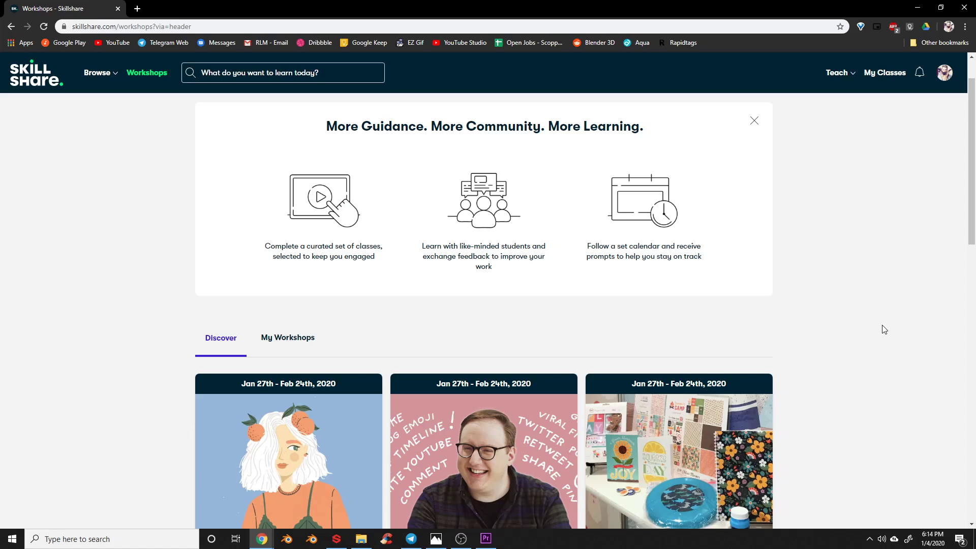
scroll(882, 326, "down", 4)
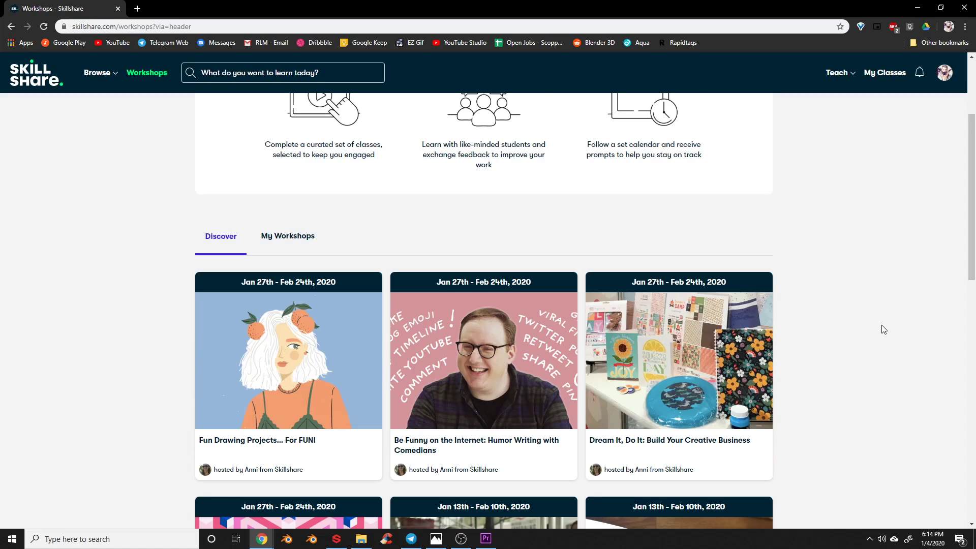
scroll(882, 328, "down", 5)
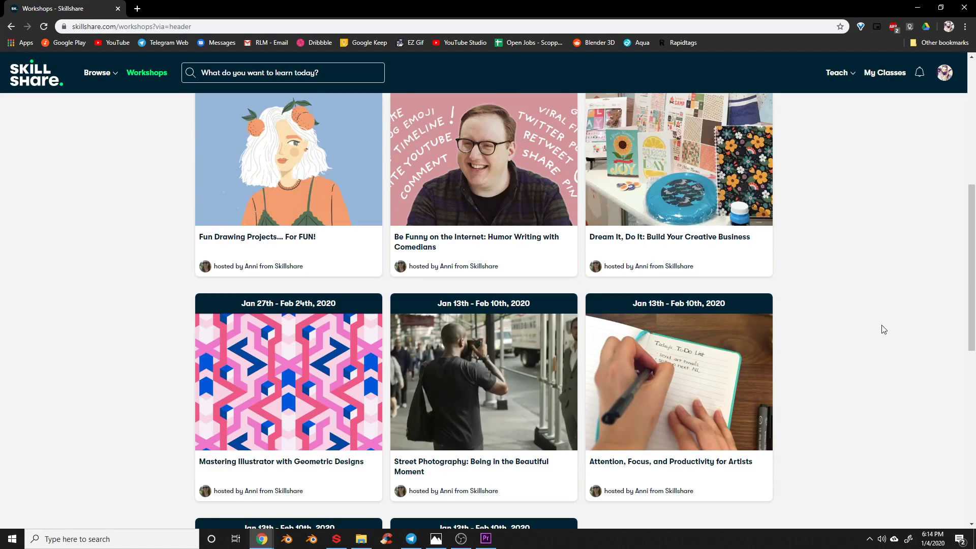
scroll(882, 325, "down", 4)
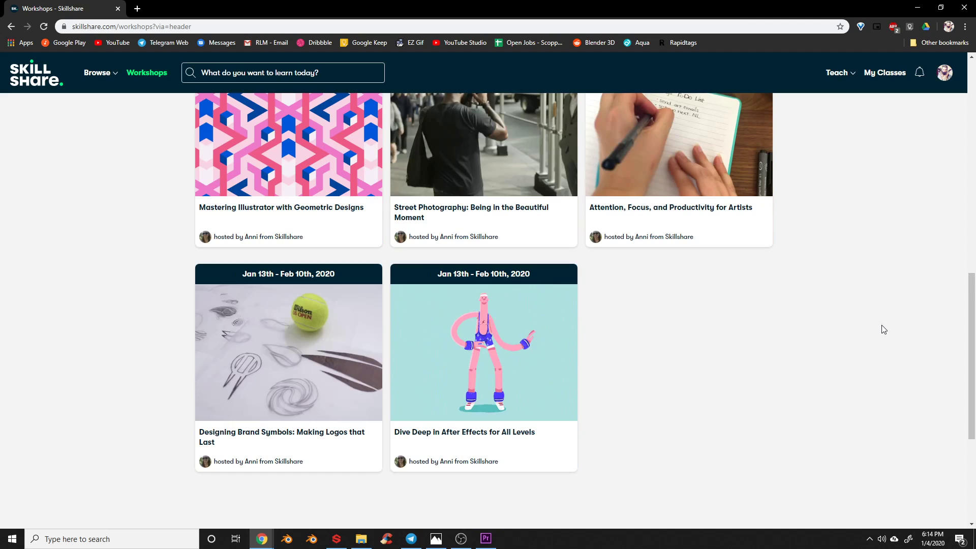